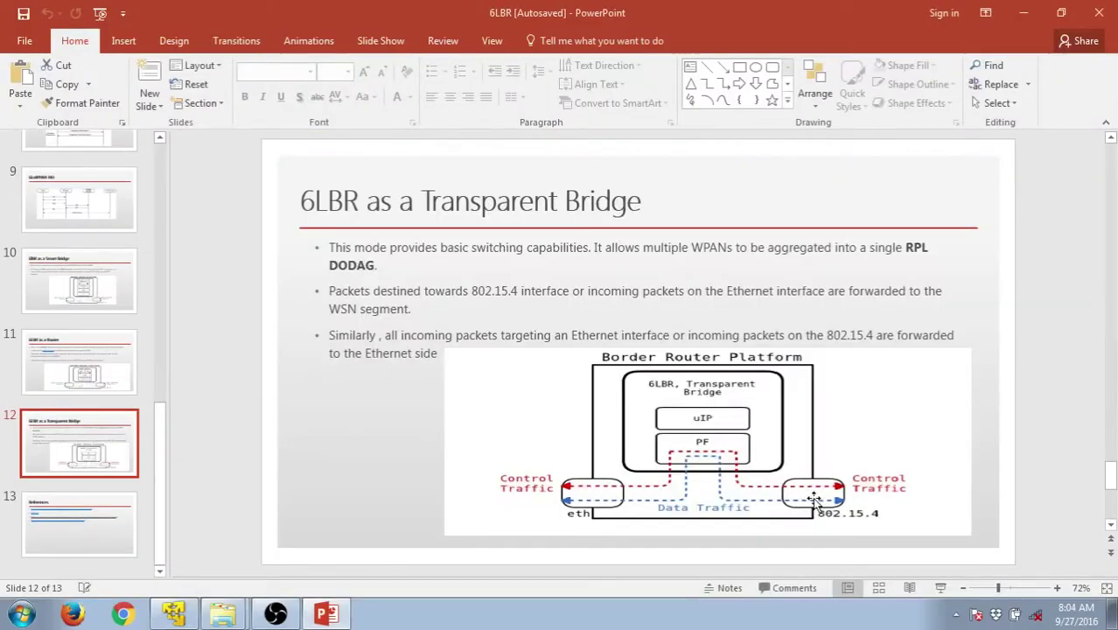
Open a Terminal window from the Instant Contiki desktop.
{"action": "left_click", "coordinate": [173, 613]}
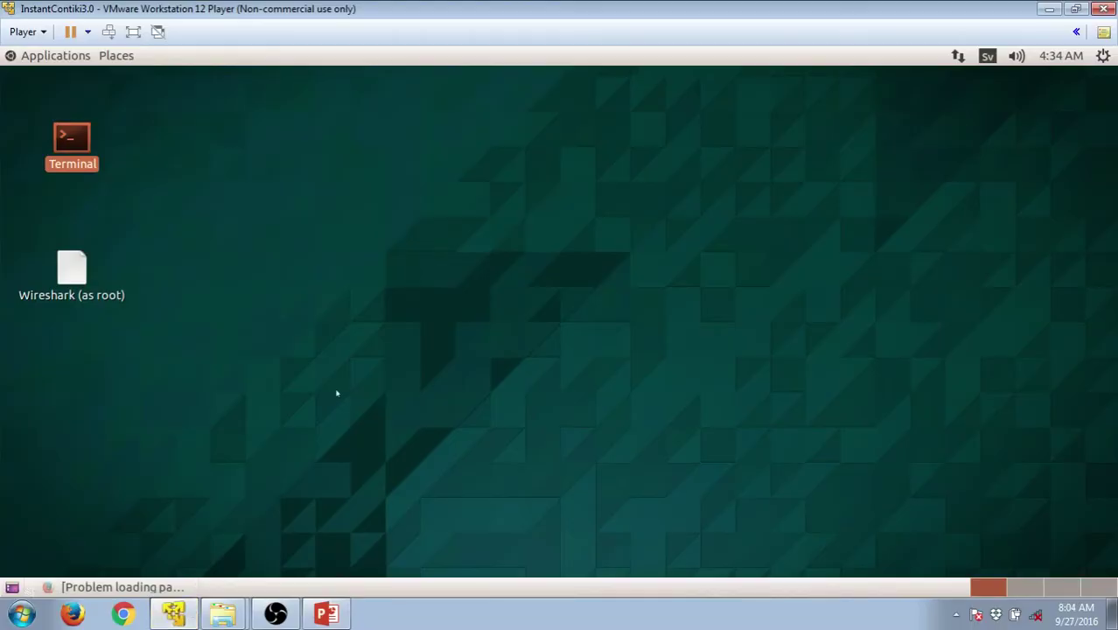
{"action": "left_click", "coordinate": [347, 305]}
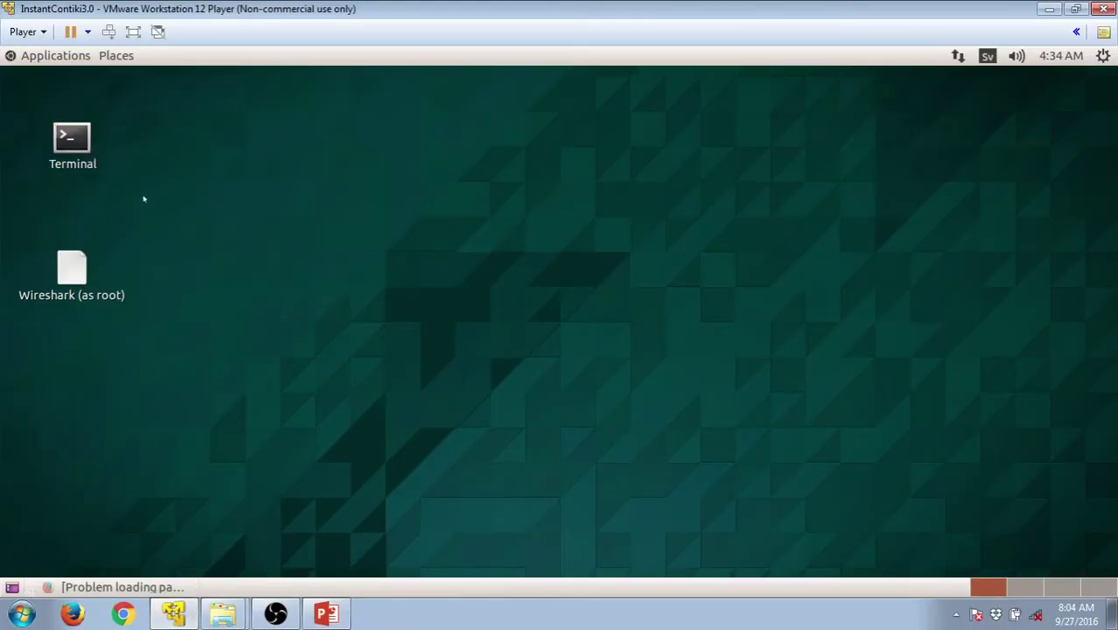
{"action": "left_click", "coordinate": [72, 147]}
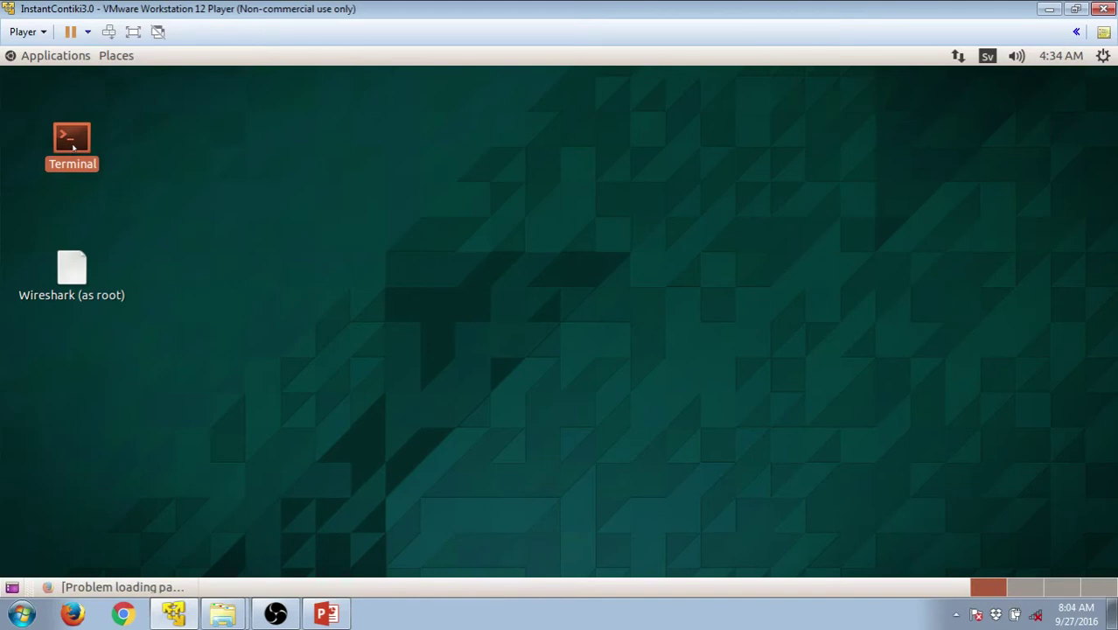
{"action": "left_click", "coordinate": [167, 129]}
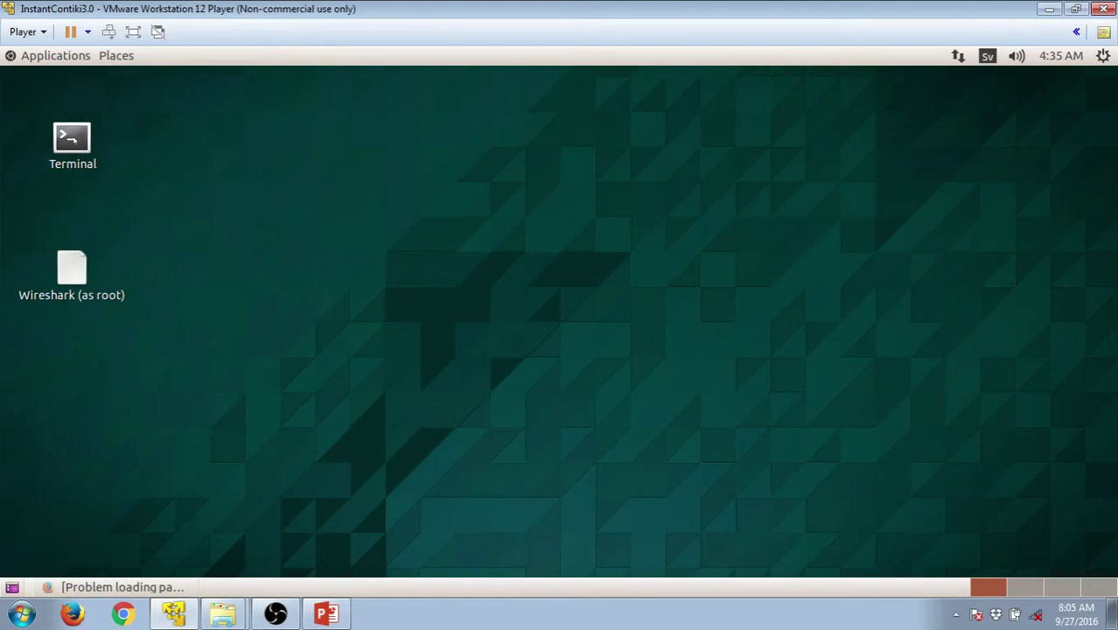
{"action": "left_click", "coordinate": [74, 140]}
{"action": "double_click", "coordinate": [74, 140]}
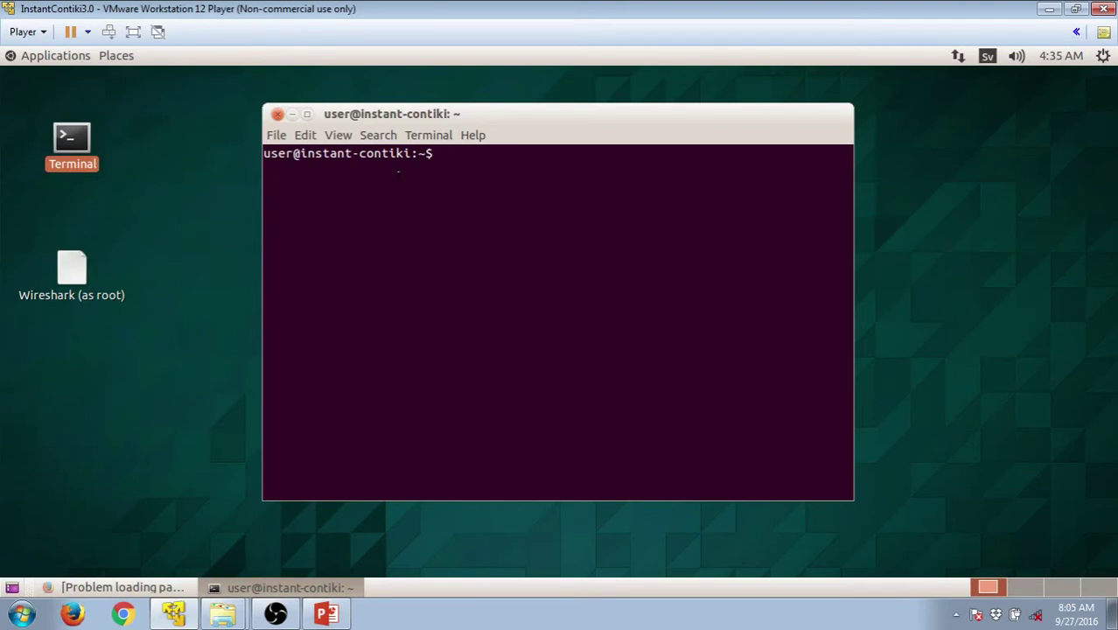
Run 'ant run' in contiki/tools/cooja to build and launch Cooja.
{"action": "type", "text": "cd contiki/tools"}
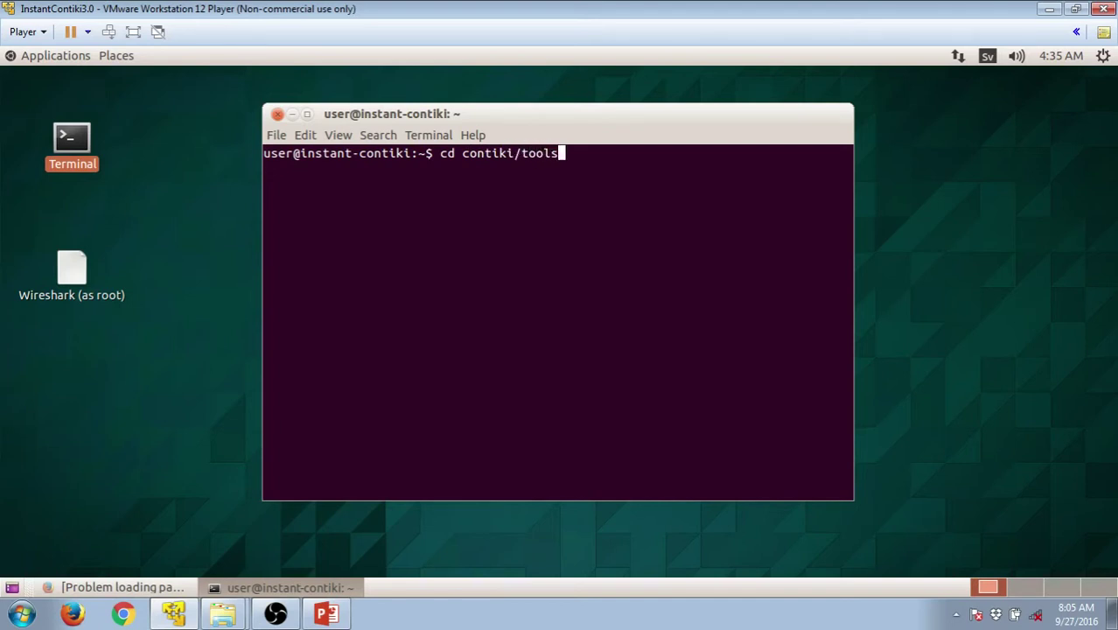
{"action": "type", "text": "/cooja"}
{"action": "key", "text": "Return"}
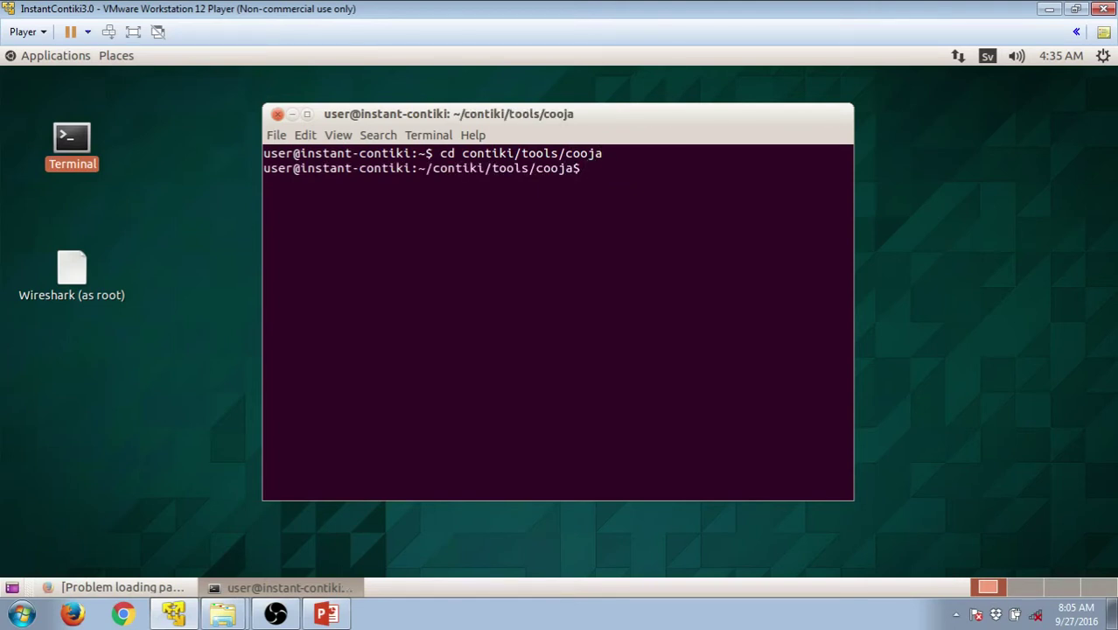
{"action": "type", "text": "ant run"}
{"action": "key", "text": "Return"}
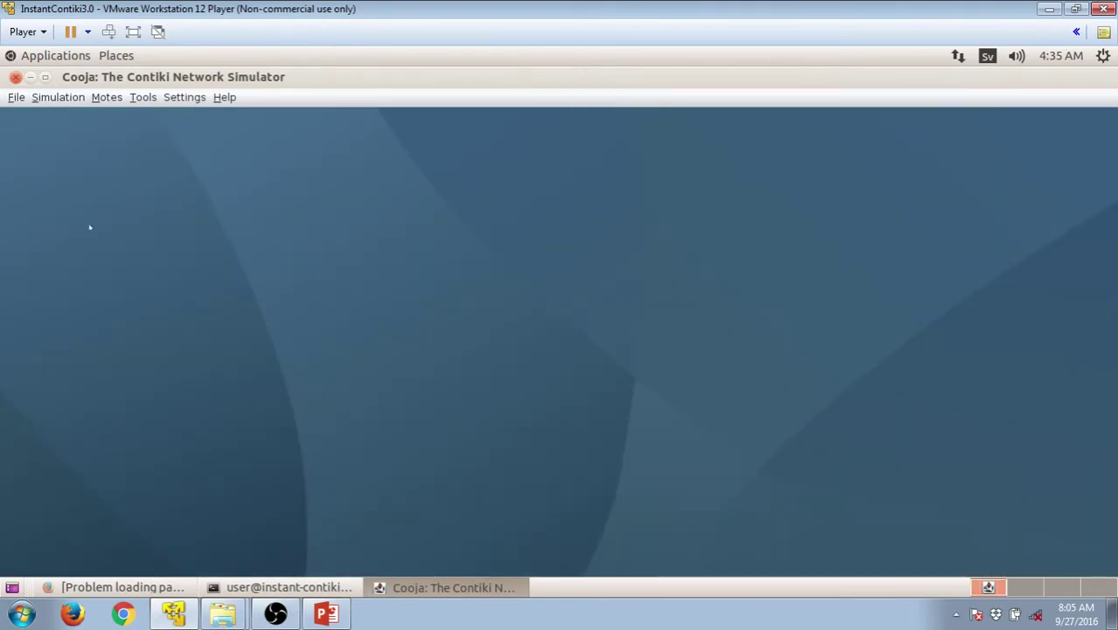
Create a new simulation named 'borderrouter'.
{"action": "left_click", "coordinate": [16, 98]}
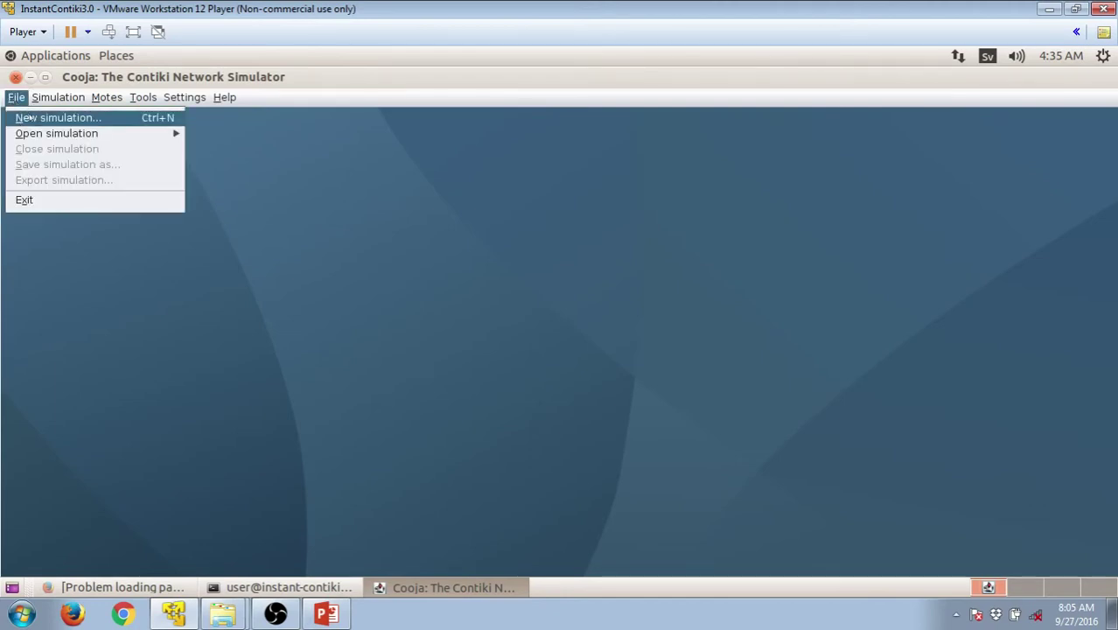
{"action": "left_click", "coordinate": [32, 116]}
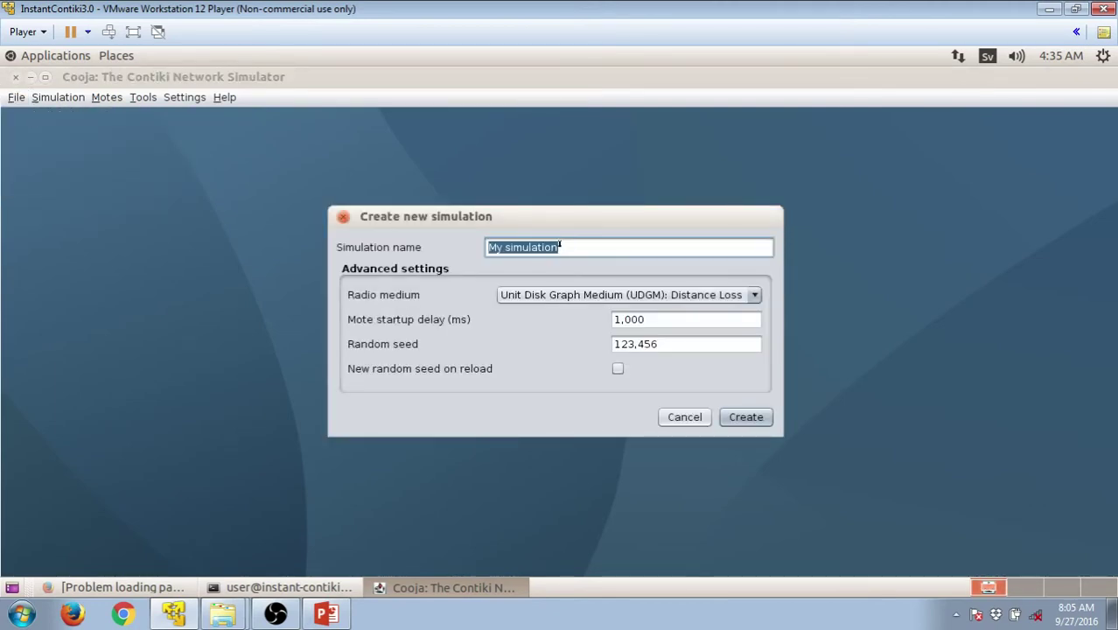
{"action": "key", "text": "BackSpace"}
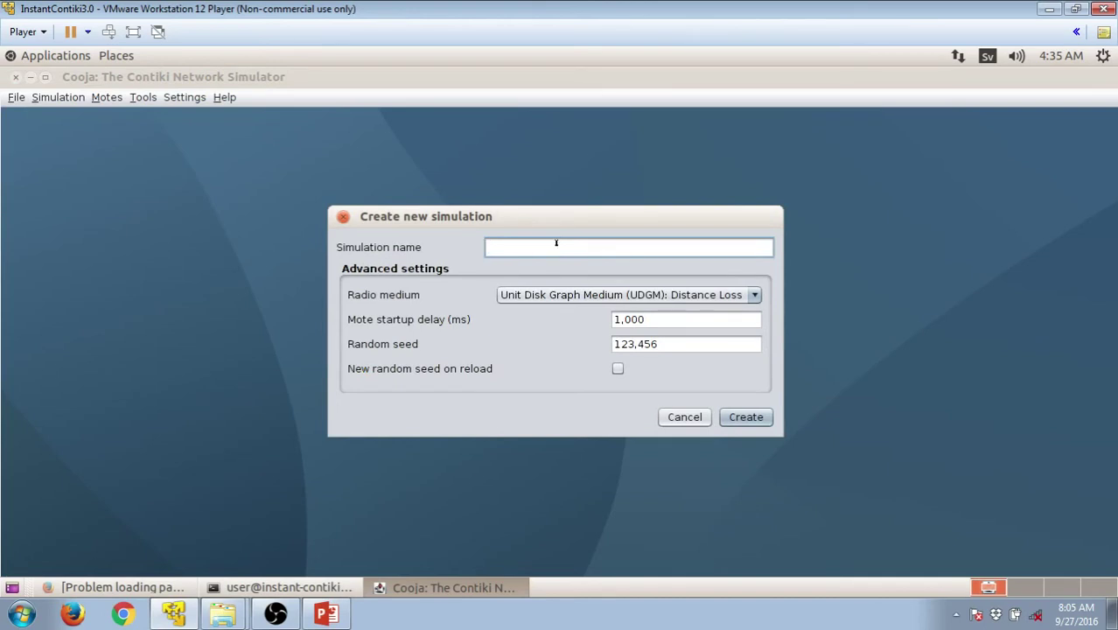
{"action": "type", "text": "borderrouter"}
{"action": "key", "text": "Return"}
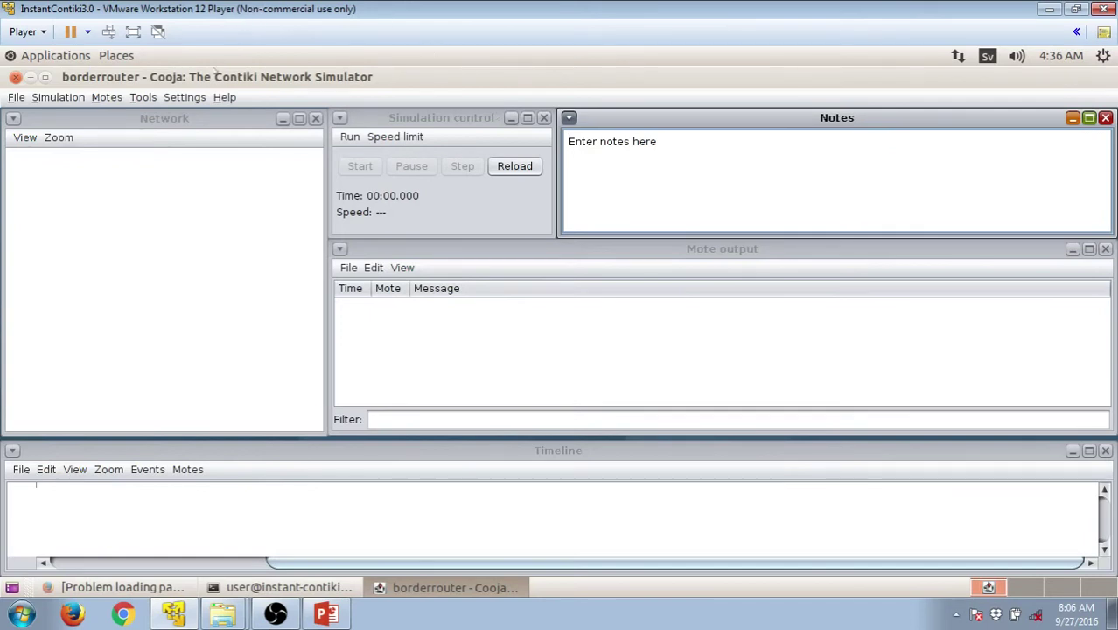
Start creating a new Sky mote type from the Motes menu.
{"action": "left_click", "coordinate": [107, 97]}
{"action": "mouse_move", "coordinate": [150, 117]}
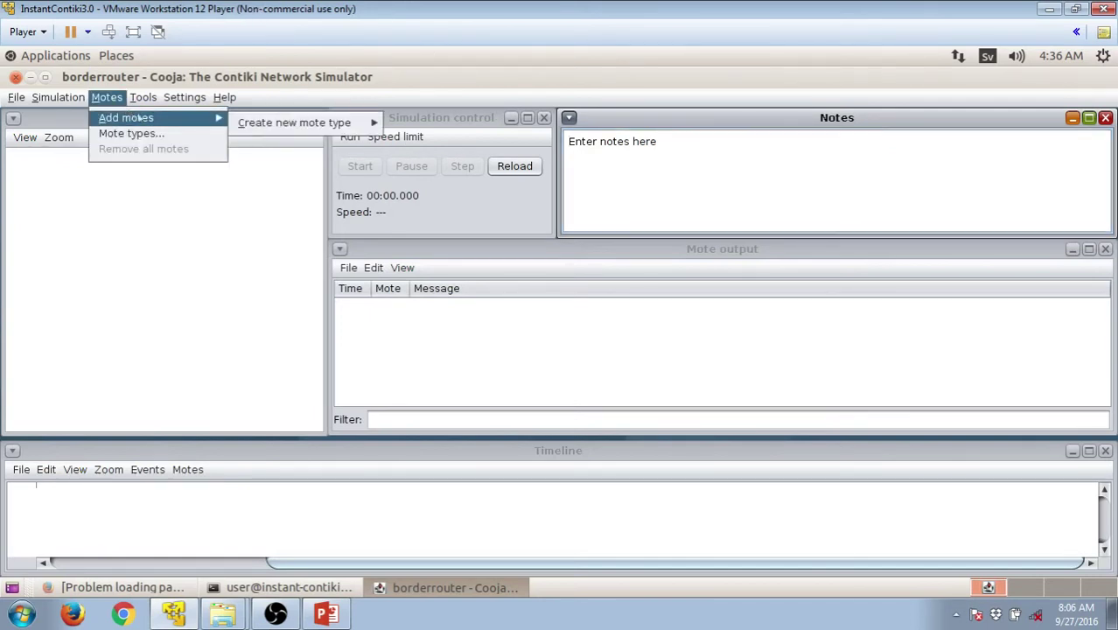
{"action": "mouse_move", "coordinate": [367, 127]}
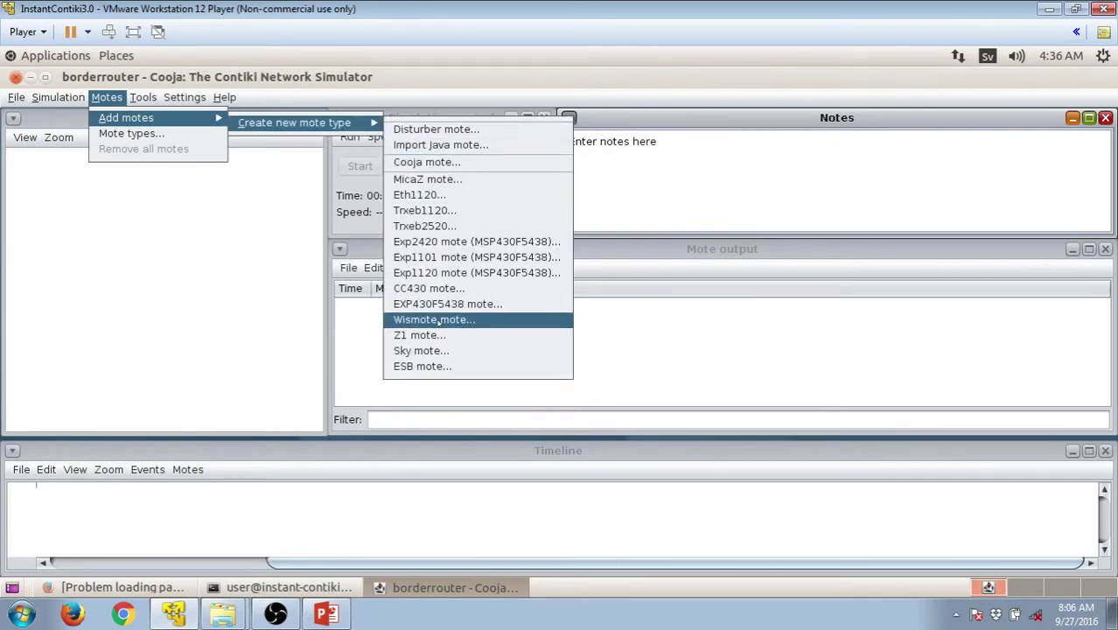
{"action": "left_click", "coordinate": [420, 349]}
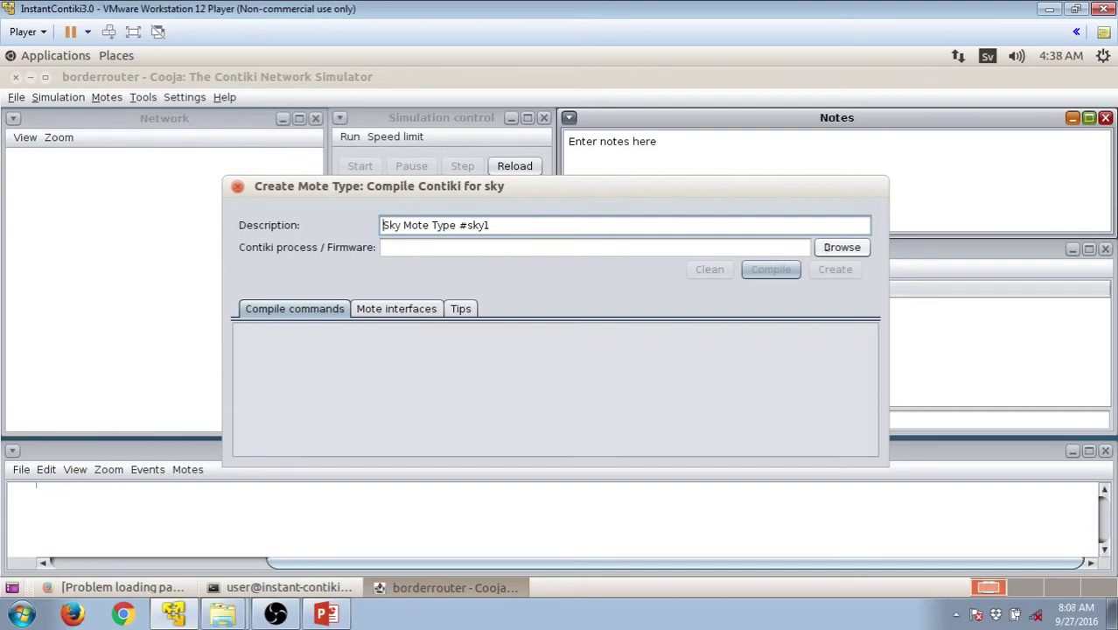
Set examples/ipv6/rpl-border-router/border-router.c as the Sky firmware and compile it.
{"action": "left_click", "coordinate": [839, 247]}
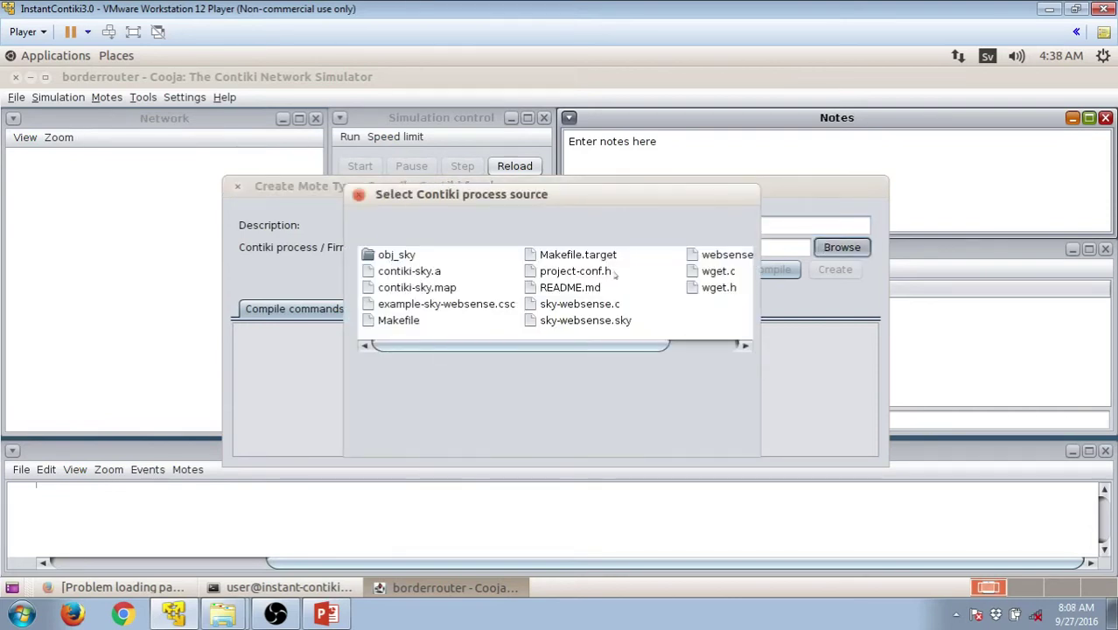
{"action": "left_click", "coordinate": [540, 227]}
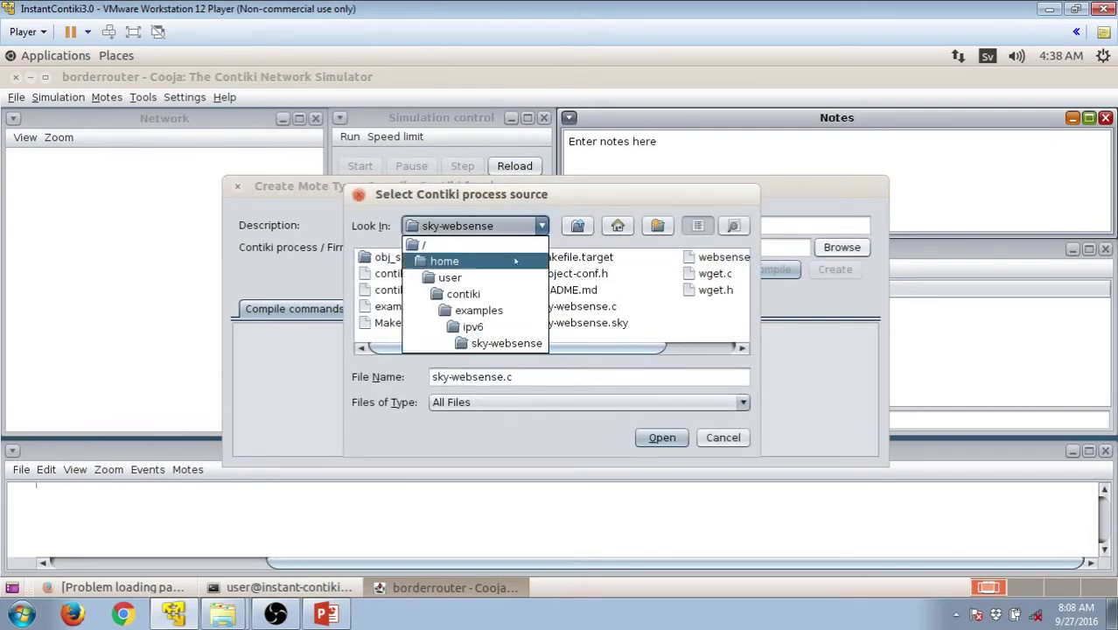
{"action": "left_click", "coordinate": [481, 309]}
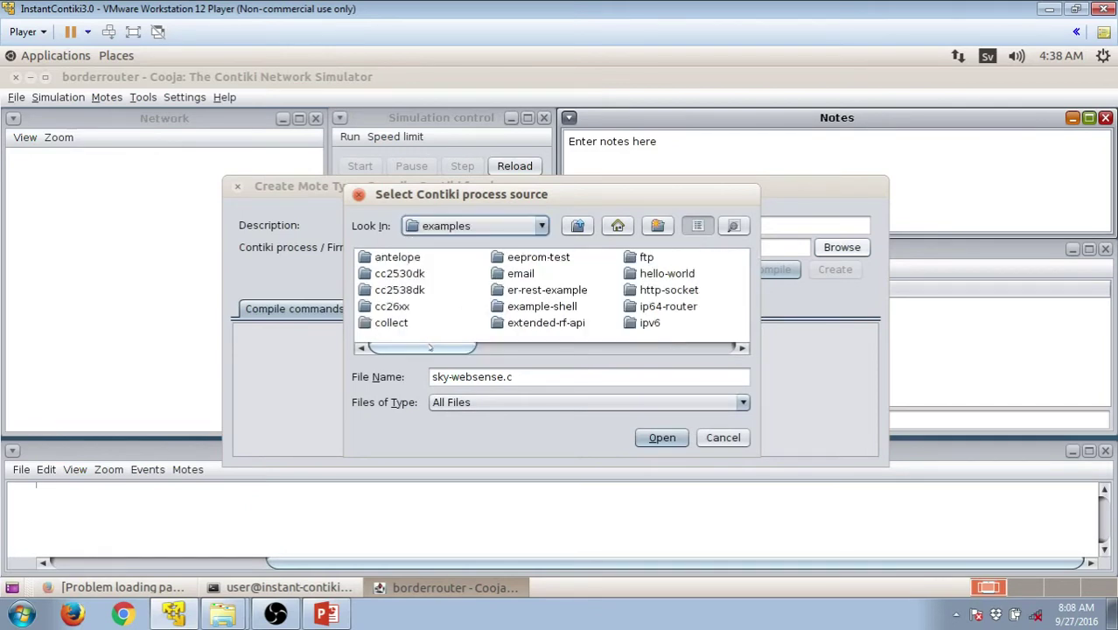
{"action": "scroll", "coordinate": [429, 346], "scroll_direction": "right", "scroll_amount": 1}
{"action": "left_click", "coordinate": [495, 325]}
{"action": "double_click", "coordinate": [497, 324]}
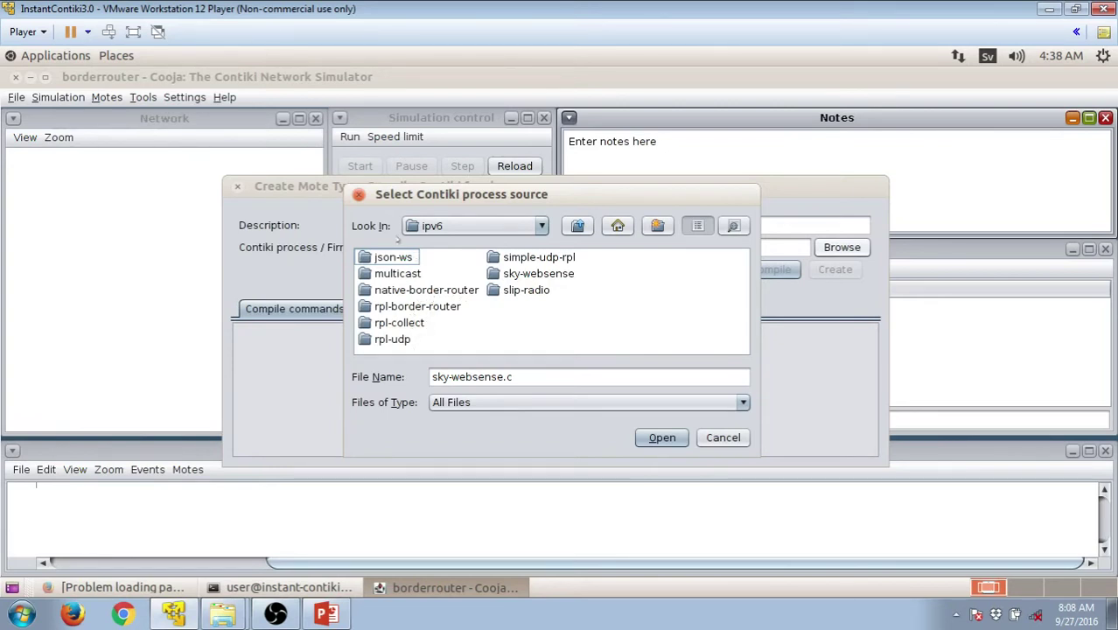
{"action": "double_click", "coordinate": [417, 308]}
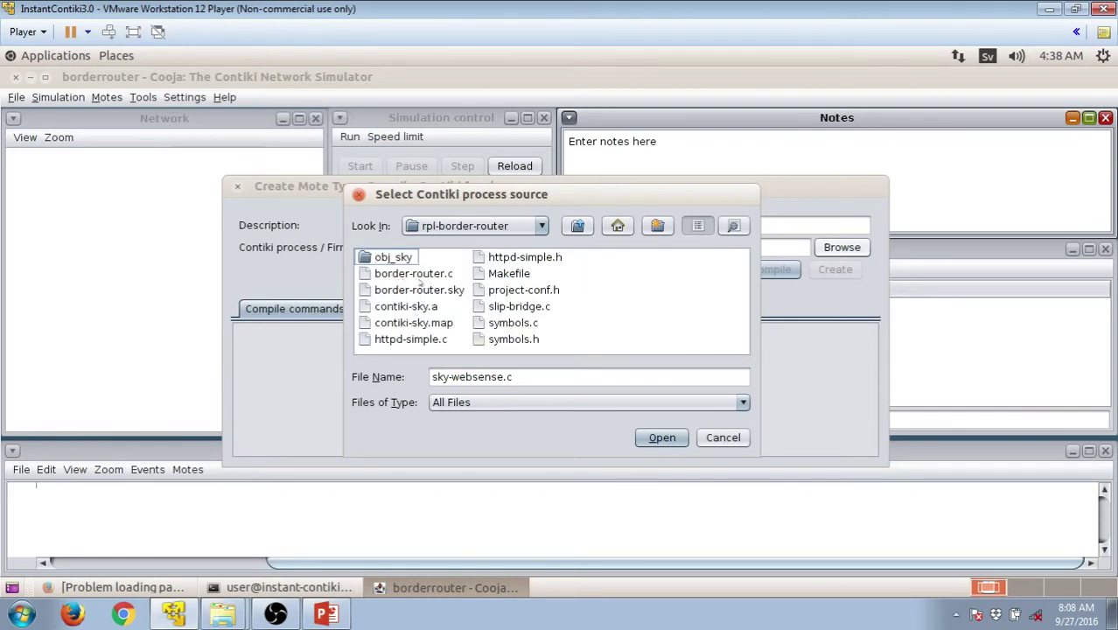
{"action": "left_click", "coordinate": [441, 276]}
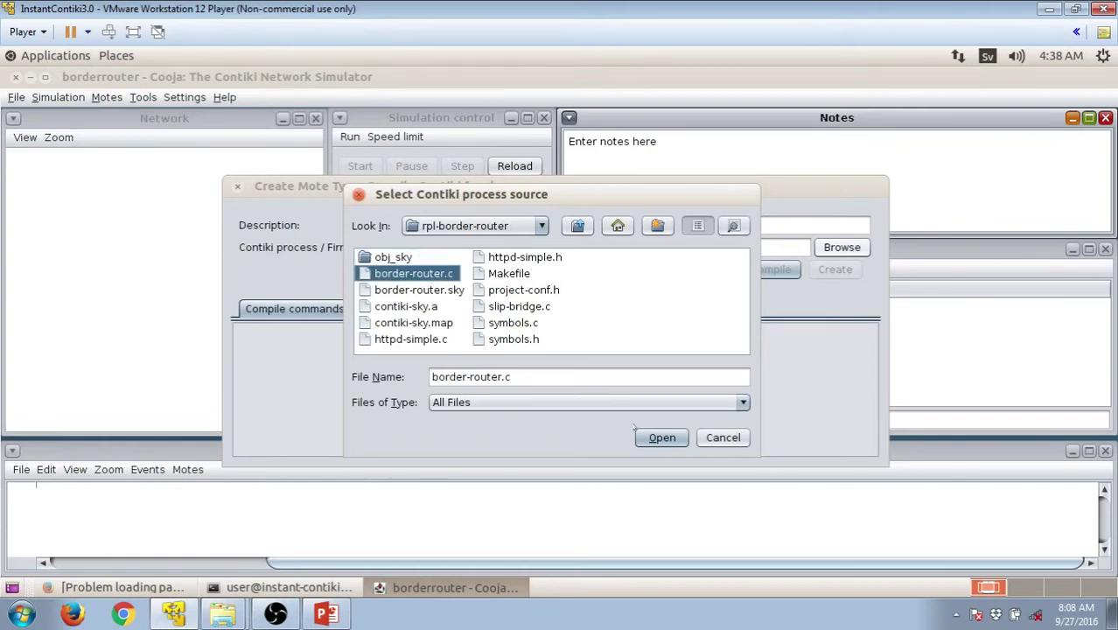
{"action": "left_click", "coordinate": [642, 435]}
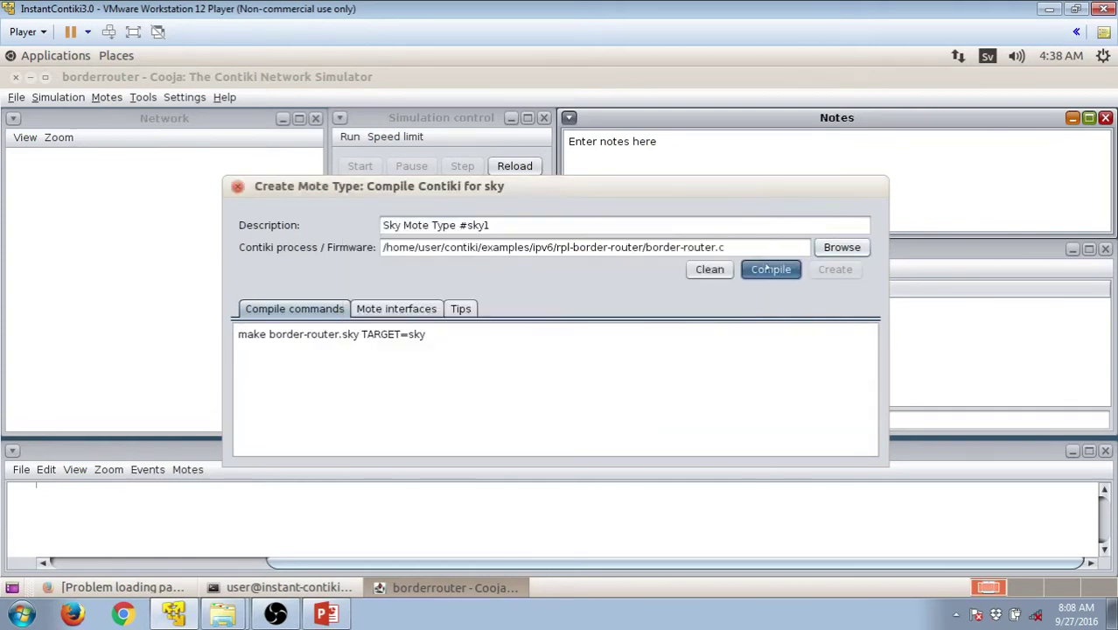
{"action": "left_click", "coordinate": [766, 270]}
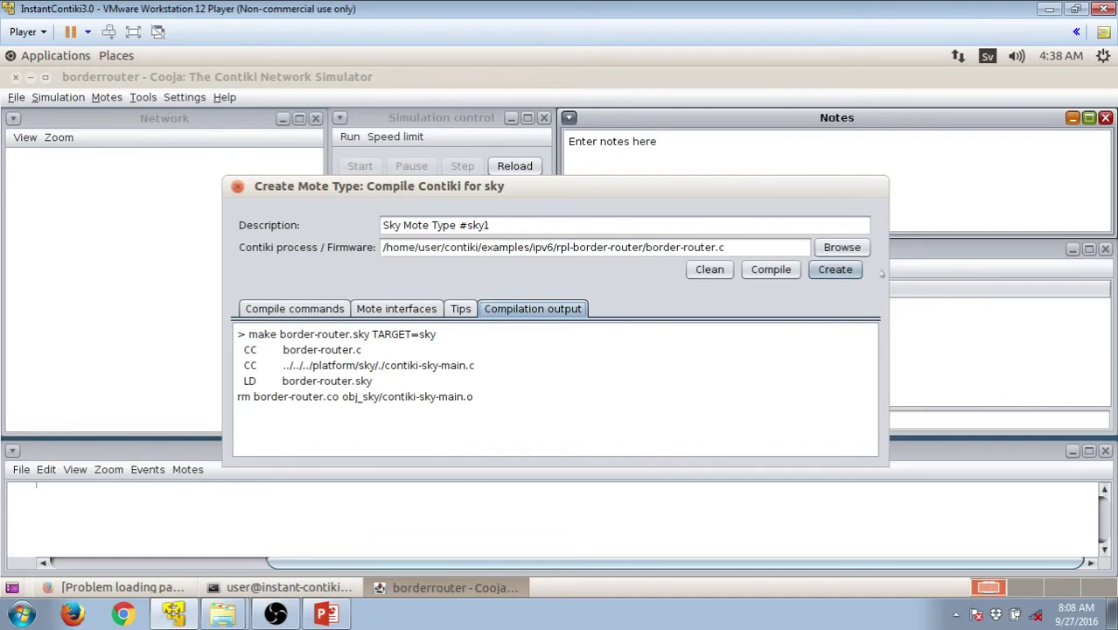
Create the border-router mote type, add one mote, and move it slightly higher.
{"action": "left_click", "coordinate": [835, 272]}
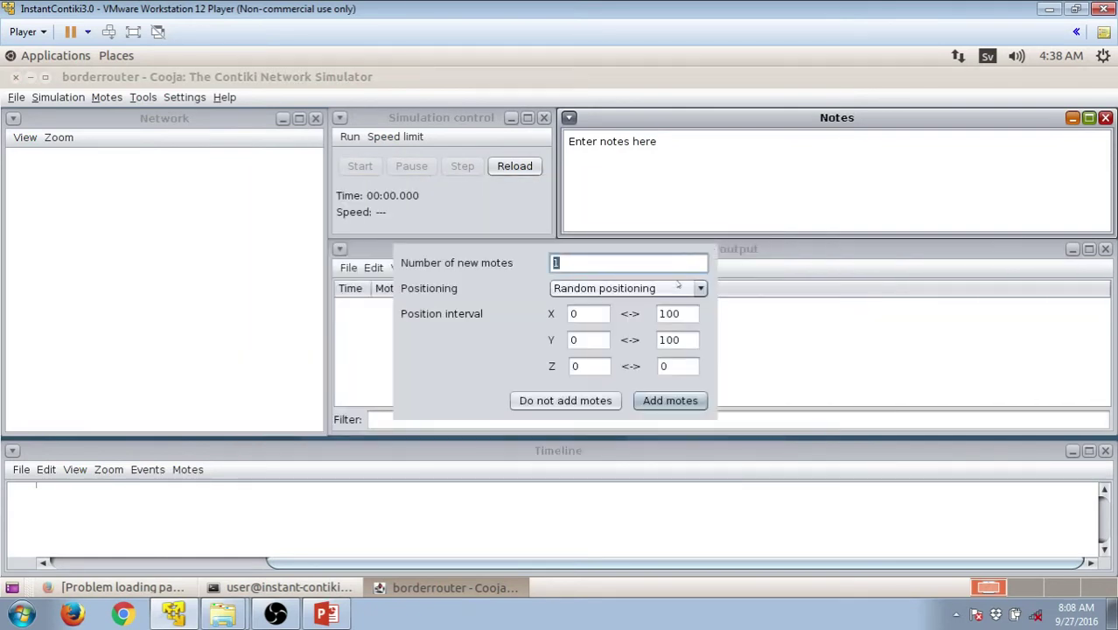
{"action": "left_click", "coordinate": [669, 400]}
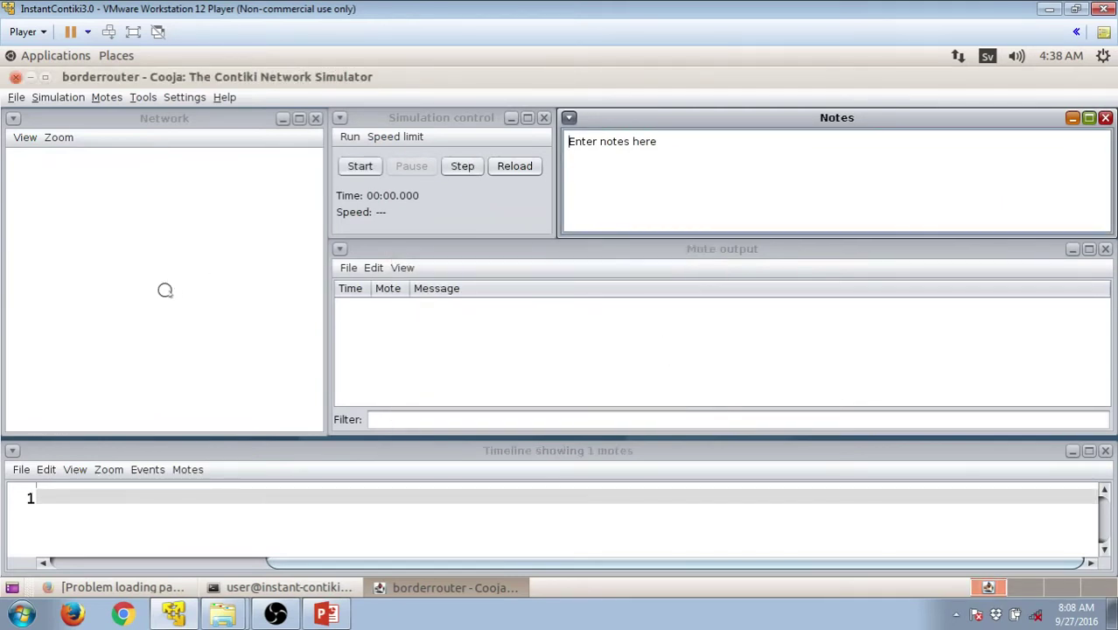
{"action": "left_click_drag", "start_coordinate": [170, 291], "coordinate": [179, 252]}
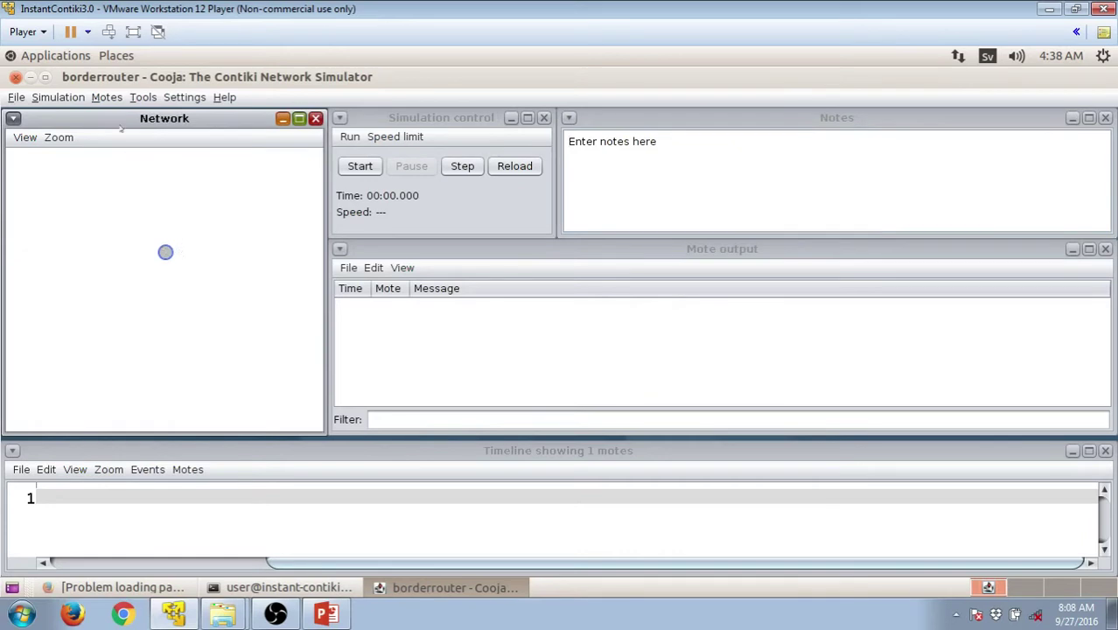
Start creating a second Sky mote type from the Motes menu.
{"action": "left_click", "coordinate": [108, 98]}
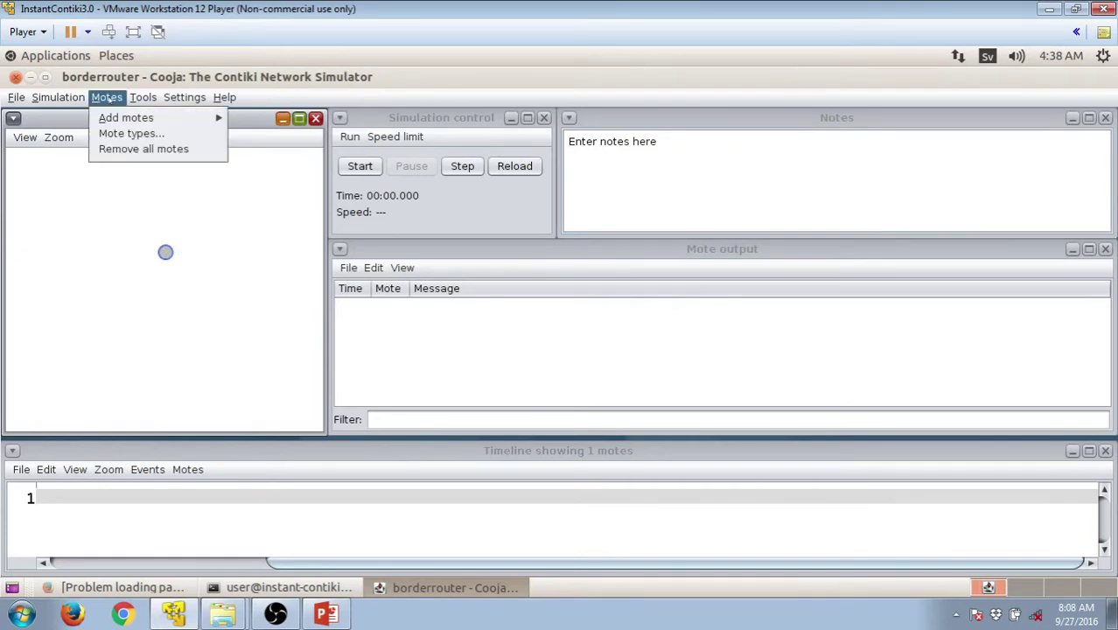
{"action": "mouse_move", "coordinate": [123, 118]}
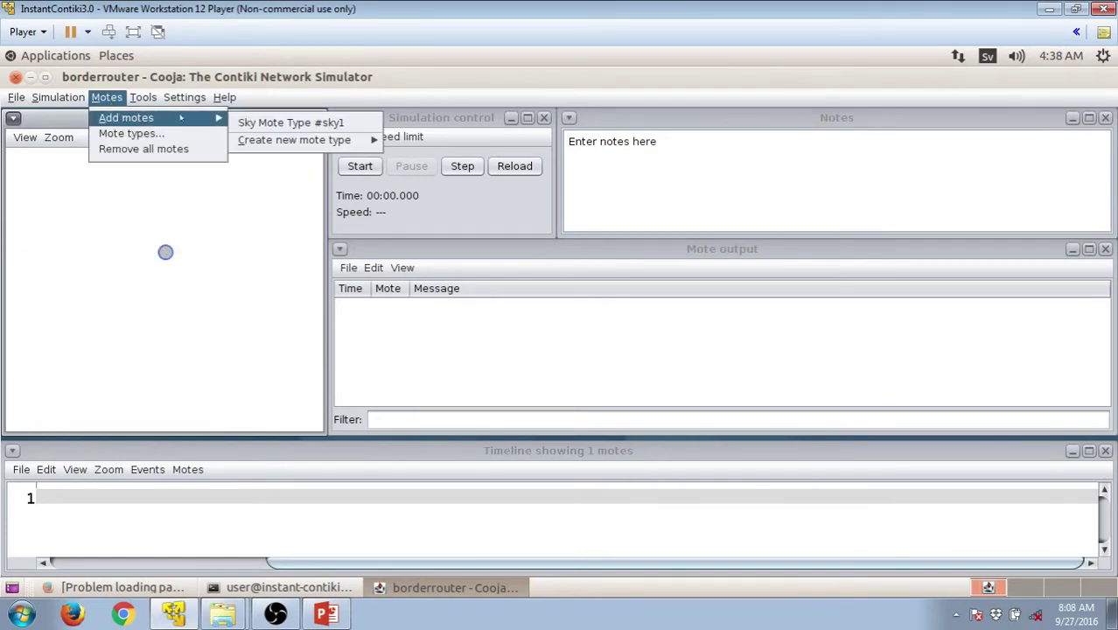
{"action": "mouse_move", "coordinate": [276, 135]}
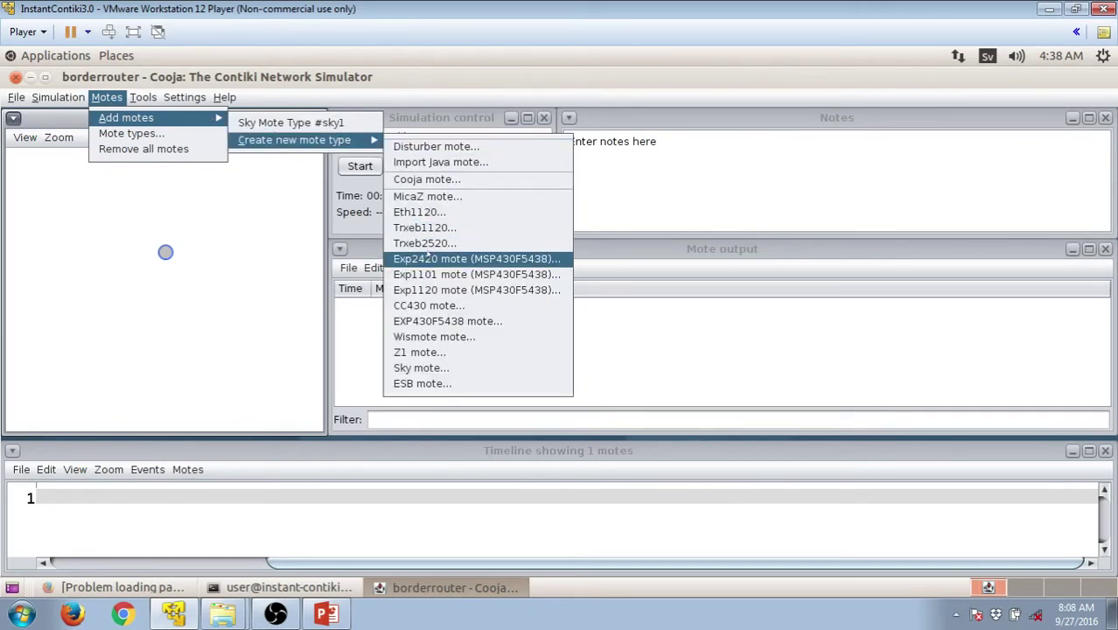
{"action": "left_click", "coordinate": [434, 368]}
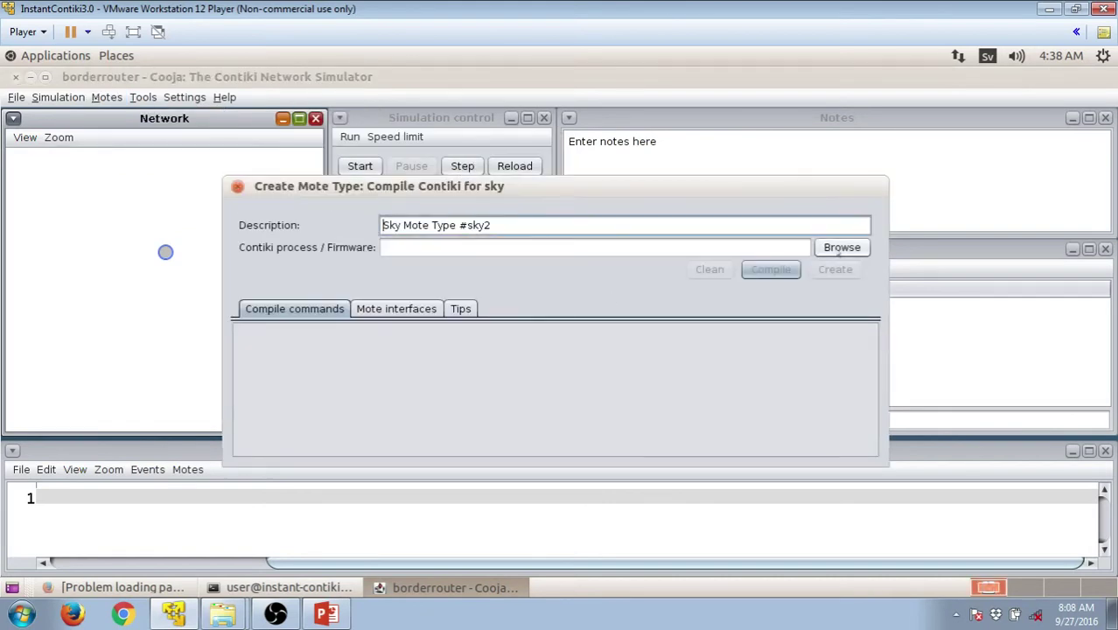
Choose examples/ipv6/sky-websense/sky-websense.c as the new mote type's firmware.
{"action": "left_click", "coordinate": [837, 249]}
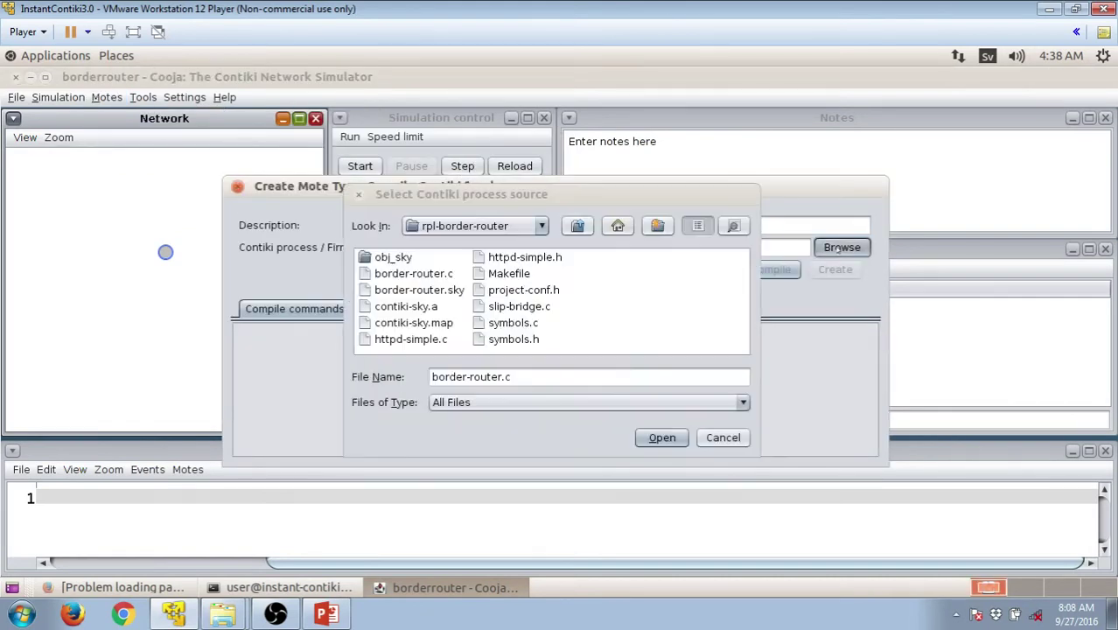
{"action": "left_click", "coordinate": [542, 225]}
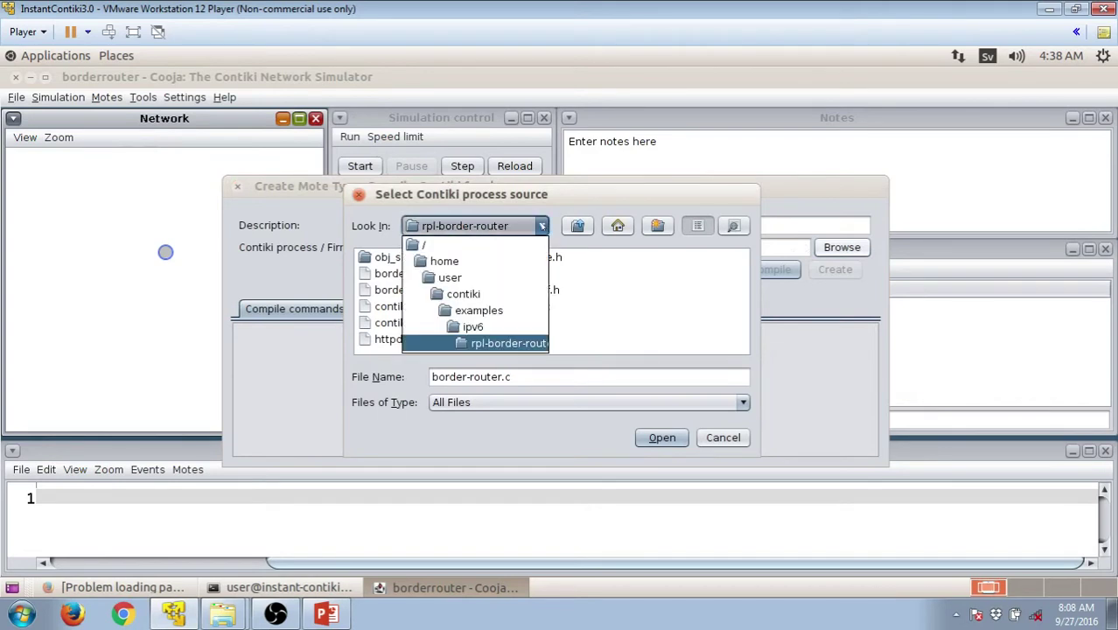
{"action": "left_click", "coordinate": [490, 313]}
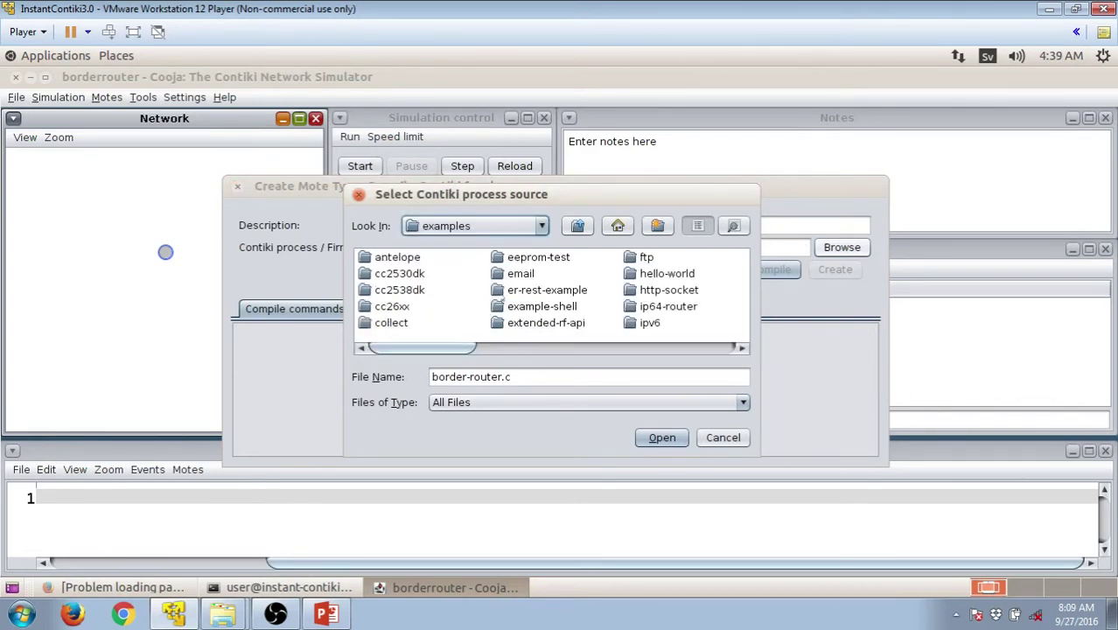
{"action": "left_click_drag", "start_coordinate": [457, 347], "coordinate": [488, 346]}
{"action": "left_click", "coordinate": [448, 322]}
{"action": "double_click", "coordinate": [449, 323]}
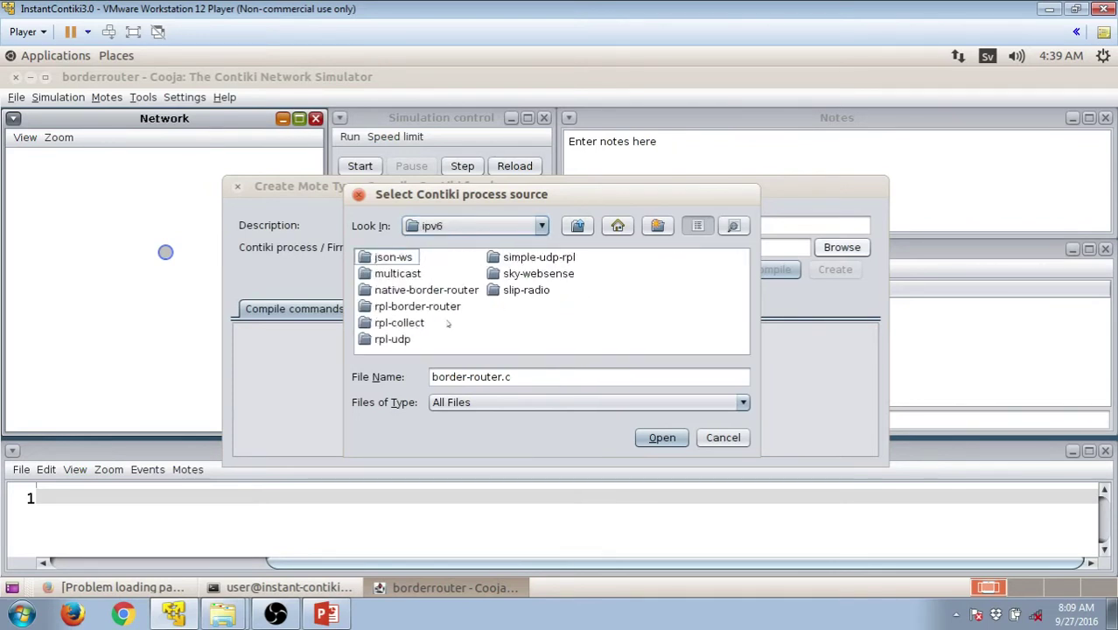
{"action": "double_click", "coordinate": [534, 276]}
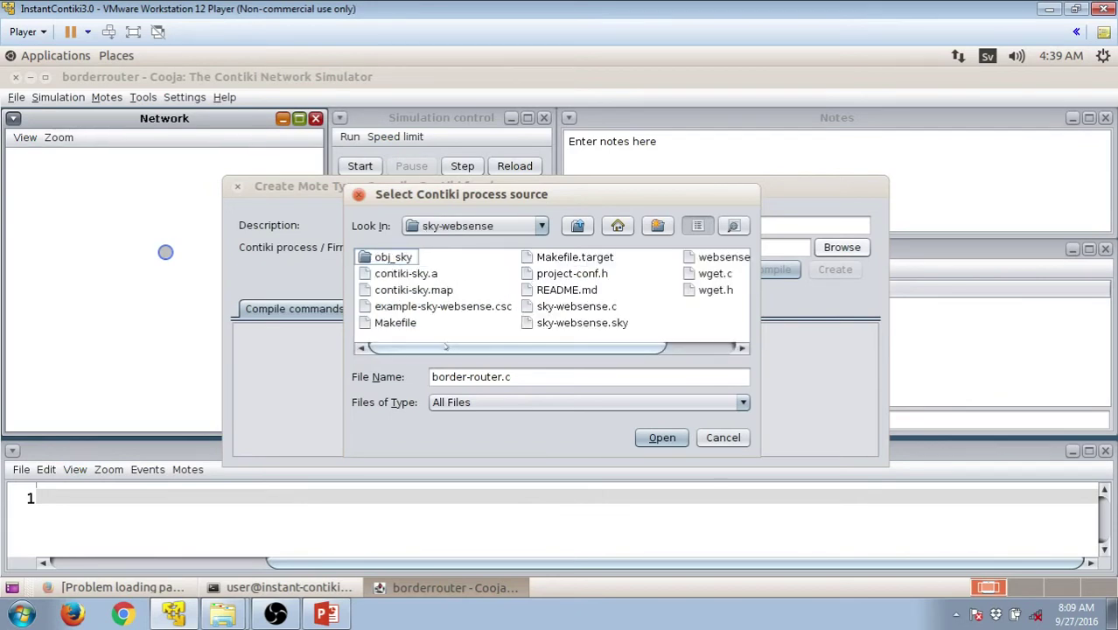
{"action": "left_click_drag", "start_coordinate": [445, 347], "coordinate": [417, 348]}
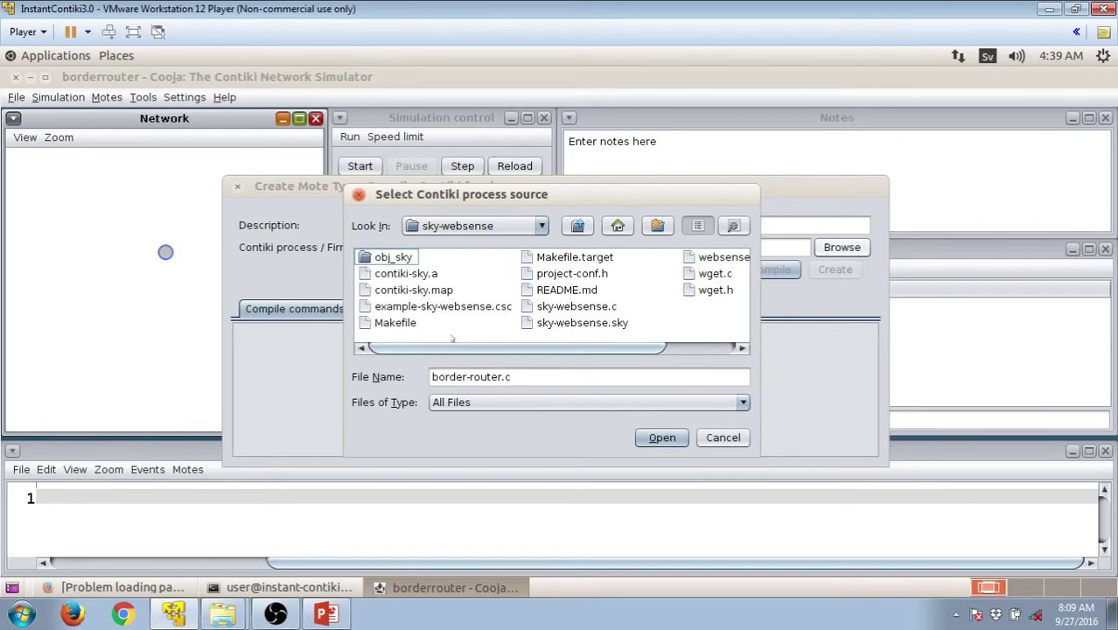
{"action": "left_click", "coordinate": [549, 312]}
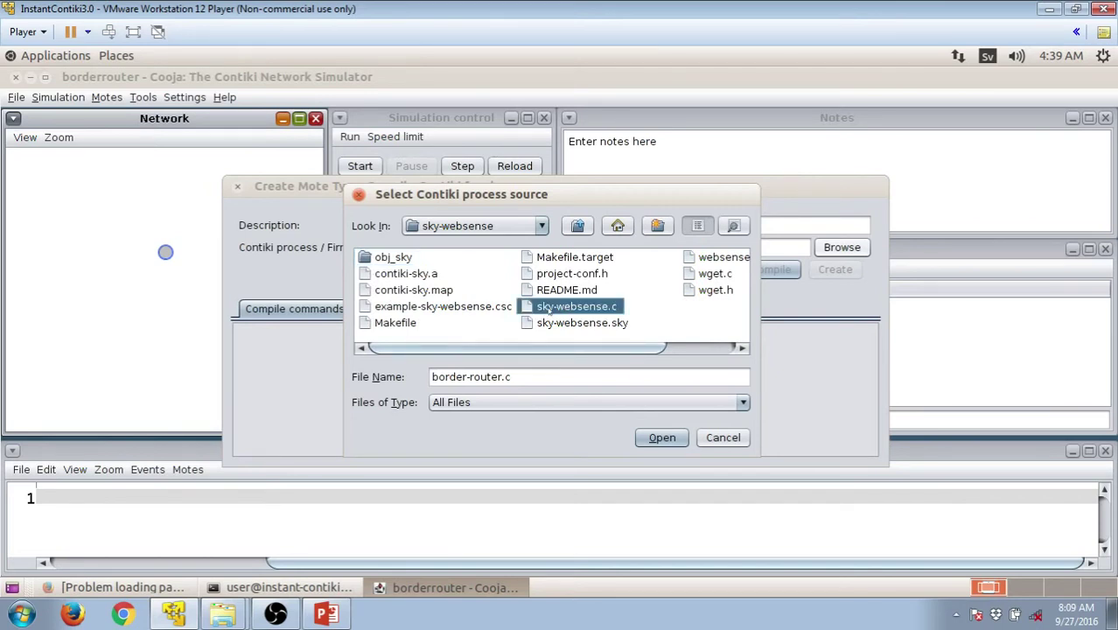
{"action": "left_click", "coordinate": [659, 437]}
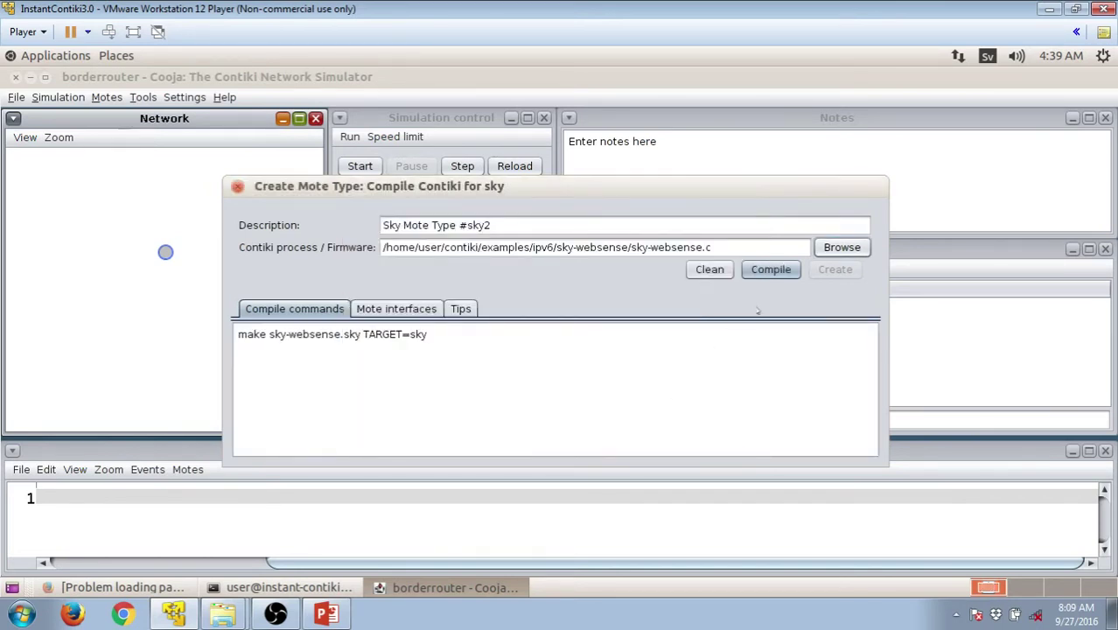
Compile sky-websense.c and create Sky Mote Type #sky2.
{"action": "left_click", "coordinate": [769, 271]}
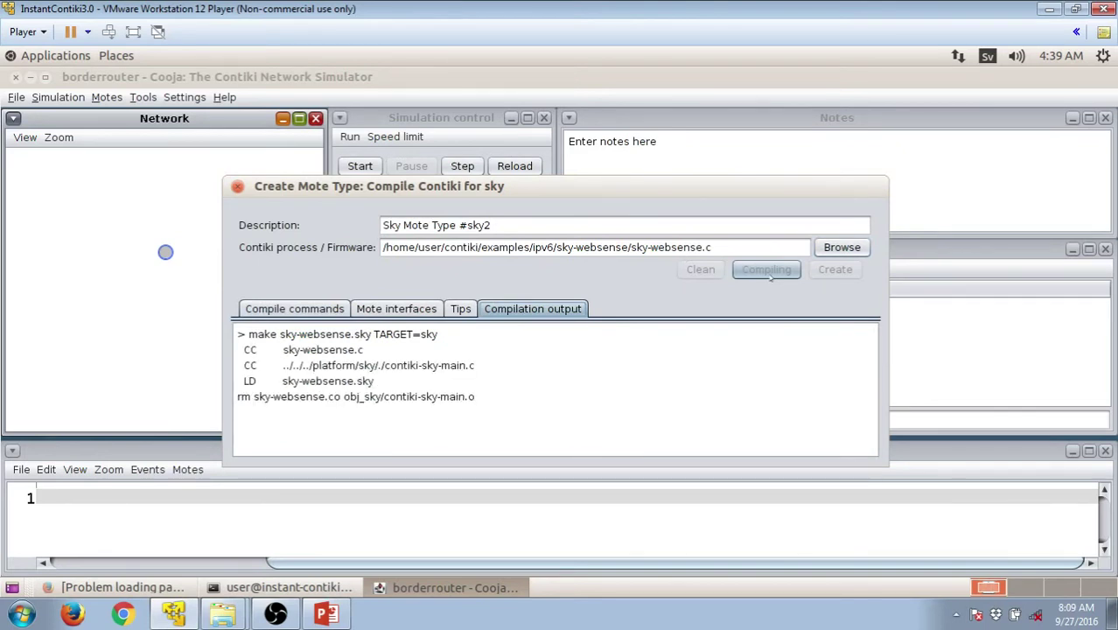
{"action": "left_click", "coordinate": [832, 270]}
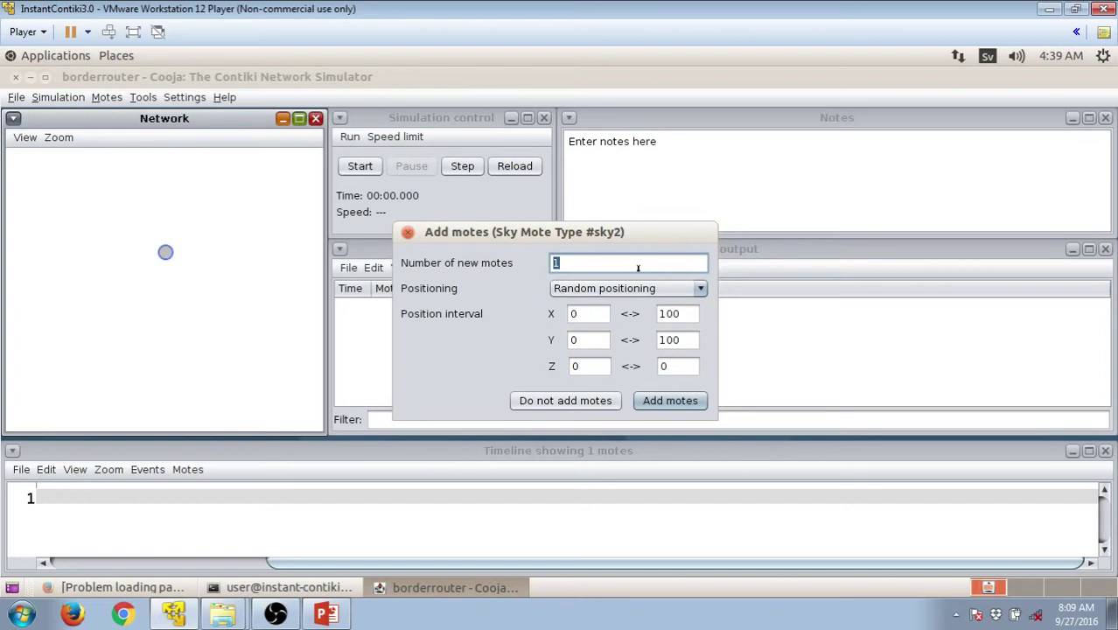
Add 5 sky-websense motes at random positions.
{"action": "type", "text": "5"}
{"action": "left_click", "coordinate": [669, 401]}
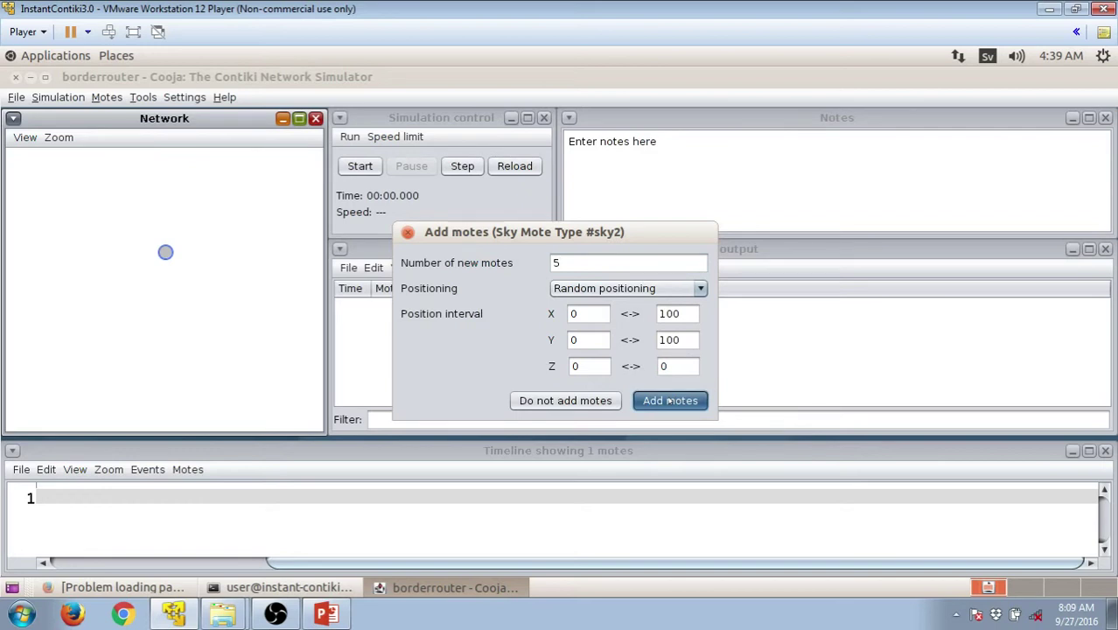
{"action": "left_click", "coordinate": [670, 401]}
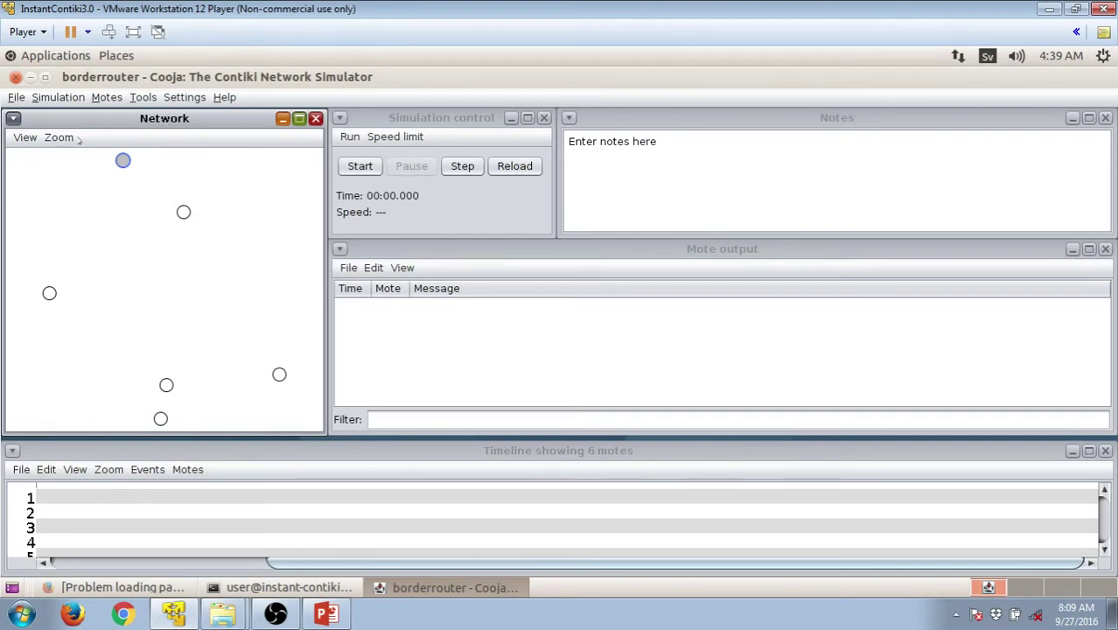
Drag the top, lower, bottom and right-hand motes closer into one group.
{"action": "left_click", "coordinate": [164, 236]}
{"action": "left_click_drag", "start_coordinate": [124, 162], "coordinate": [104, 207]}
{"action": "left_click_drag", "start_coordinate": [166, 385], "coordinate": [147, 318]}
{"action": "left_click_drag", "start_coordinate": [160, 417], "coordinate": [121, 349]}
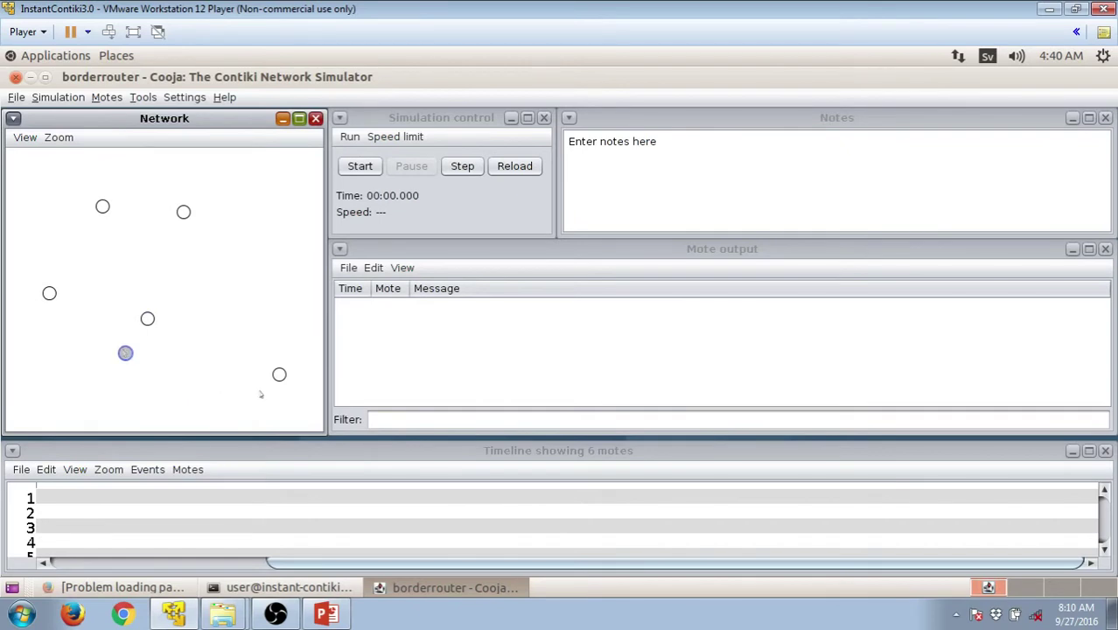
{"action": "left_click_drag", "start_coordinate": [278, 376], "coordinate": [254, 323]}
Show mote IDs, mote addresses and radio traffic in the Network view.
{"action": "left_click", "coordinate": [17, 137]}
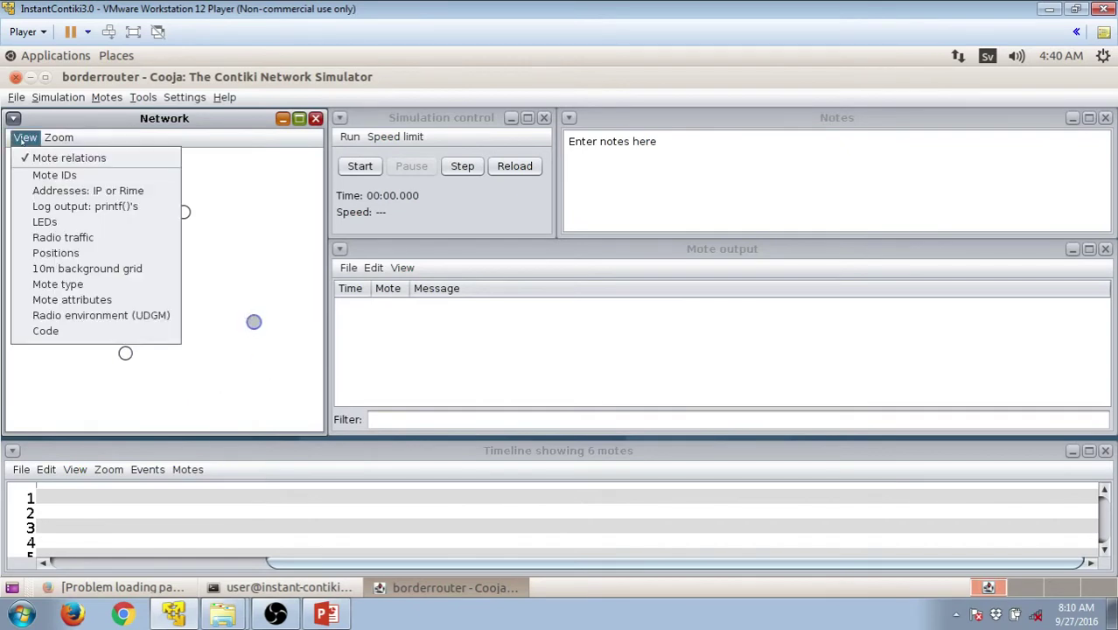
{"action": "left_click", "coordinate": [54, 175]}
{"action": "left_click", "coordinate": [24, 137]}
{"action": "left_click", "coordinate": [61, 191]}
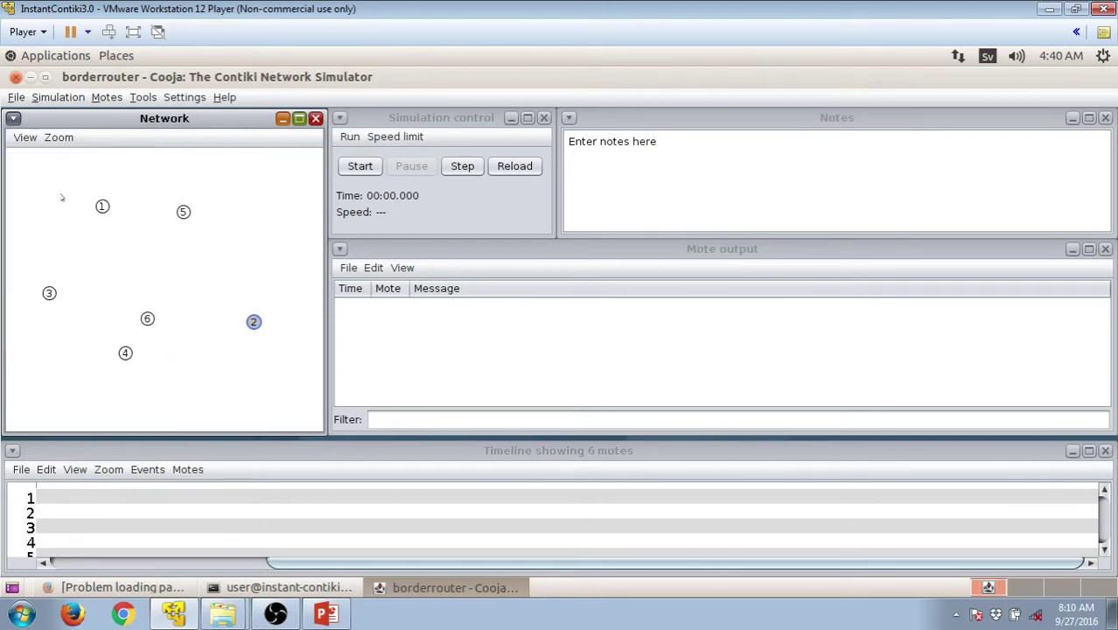
{"action": "left_click", "coordinate": [25, 138]}
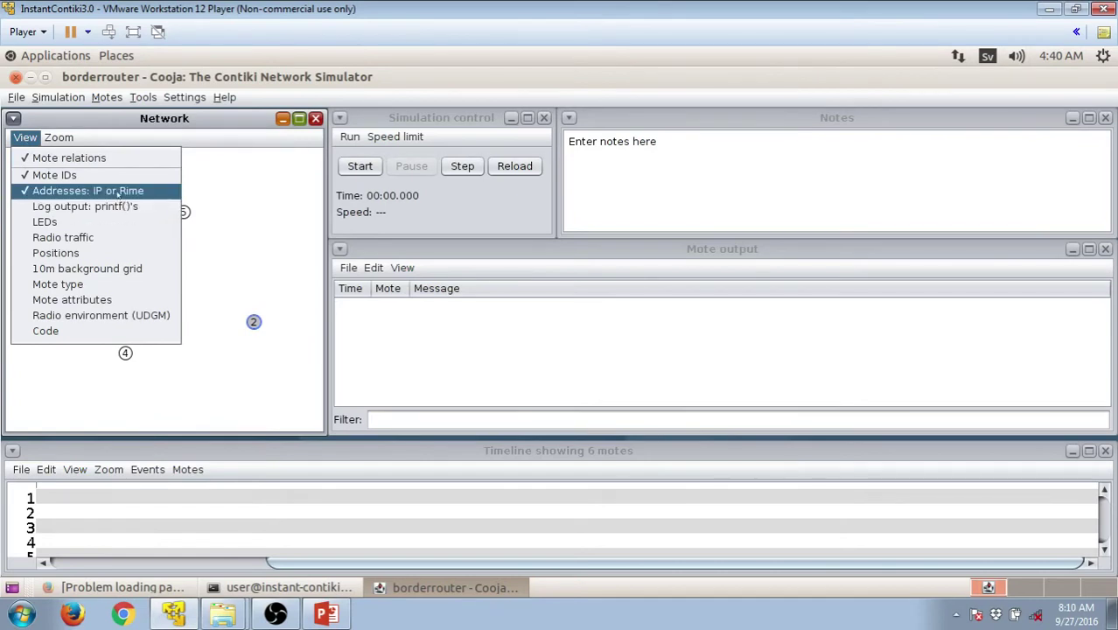
{"action": "left_click", "coordinate": [88, 238]}
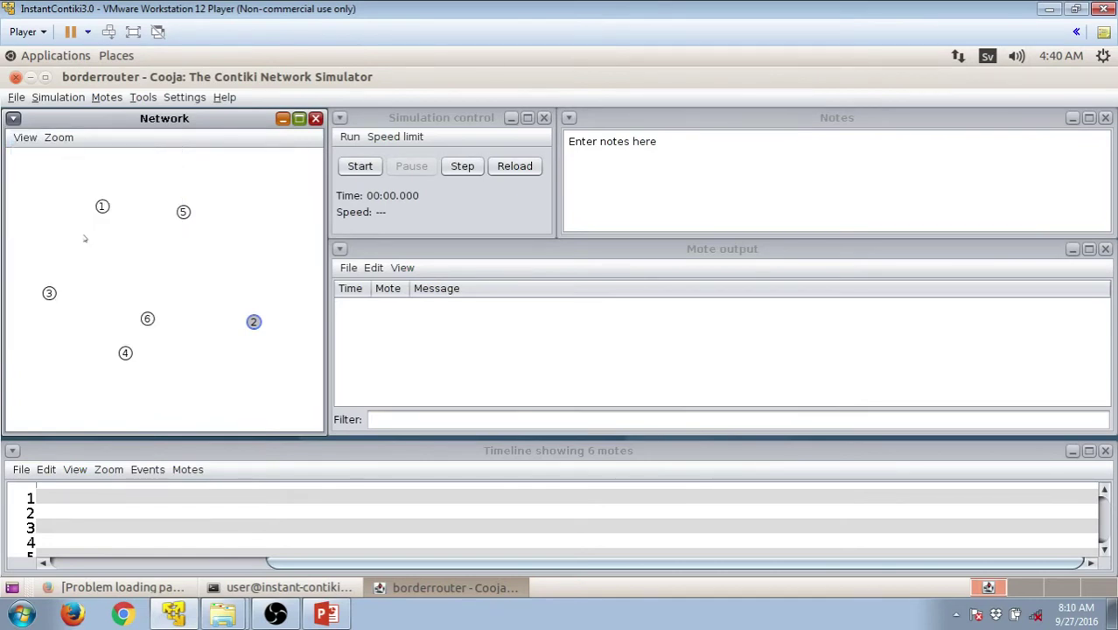
Turn on the 10m grid, mote type colours, mote attributes and the UDGM radio environment.
{"action": "left_click", "coordinate": [25, 137]}
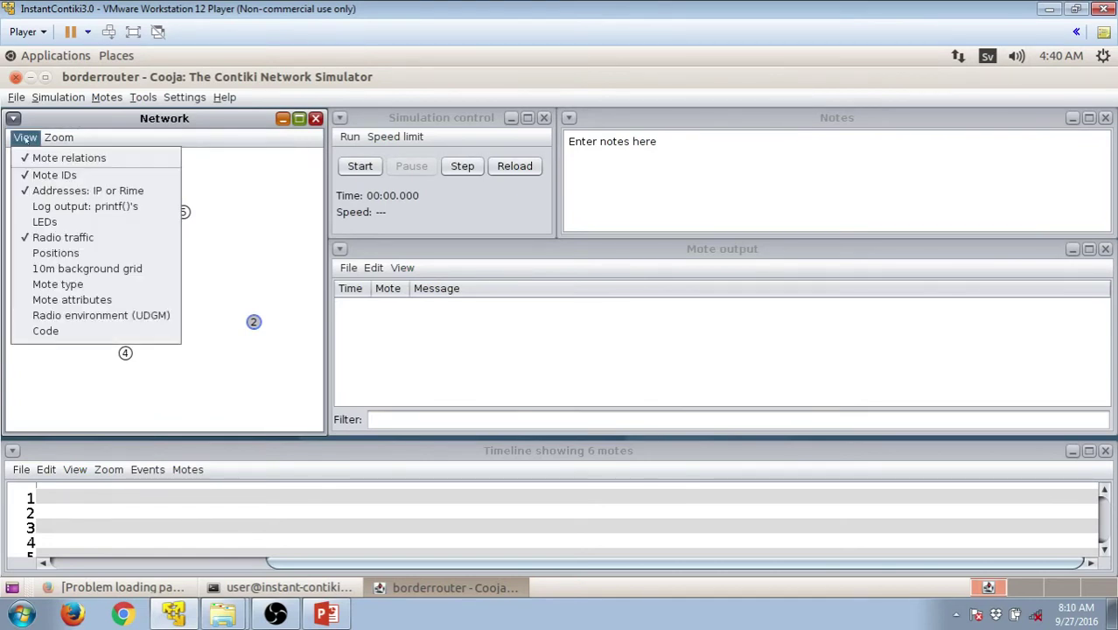
{"action": "left_click", "coordinate": [77, 272]}
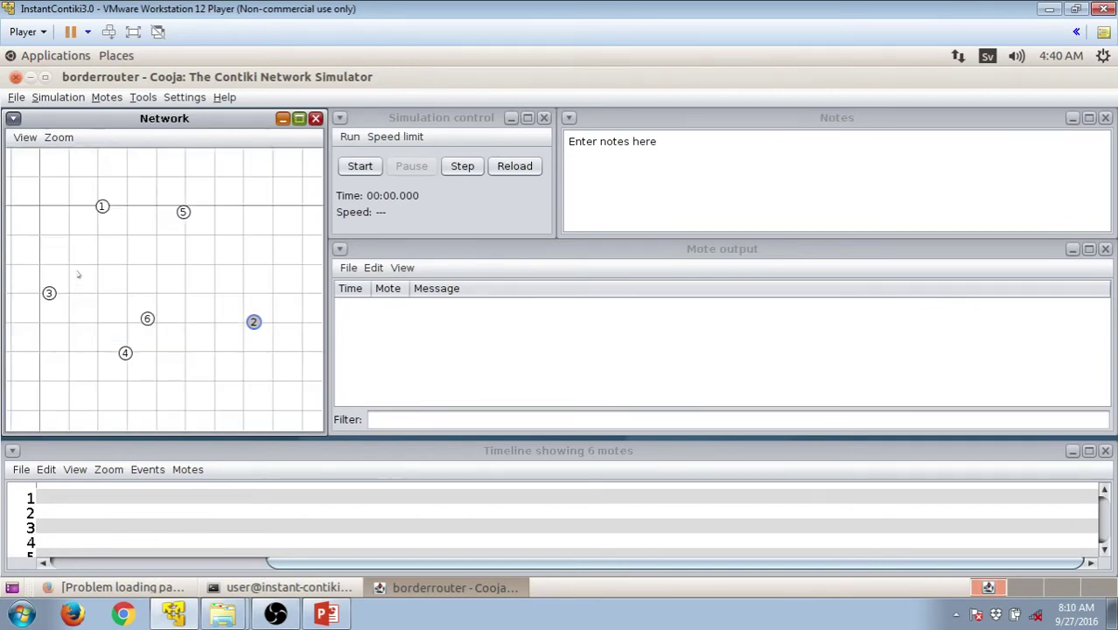
{"action": "left_click", "coordinate": [25, 138]}
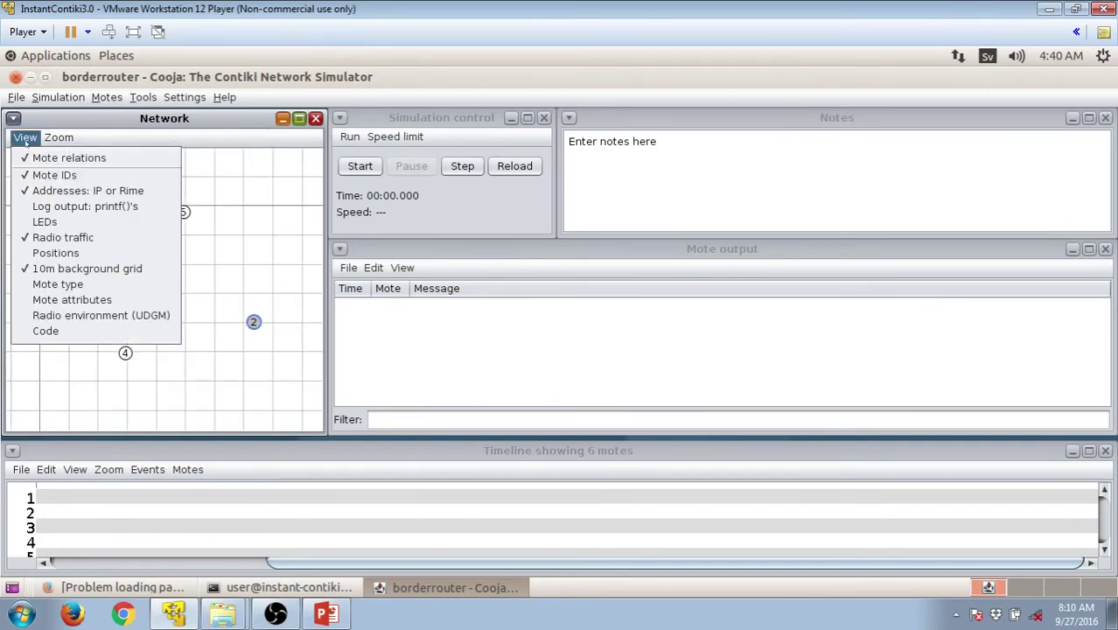
{"action": "left_click", "coordinate": [75, 285]}
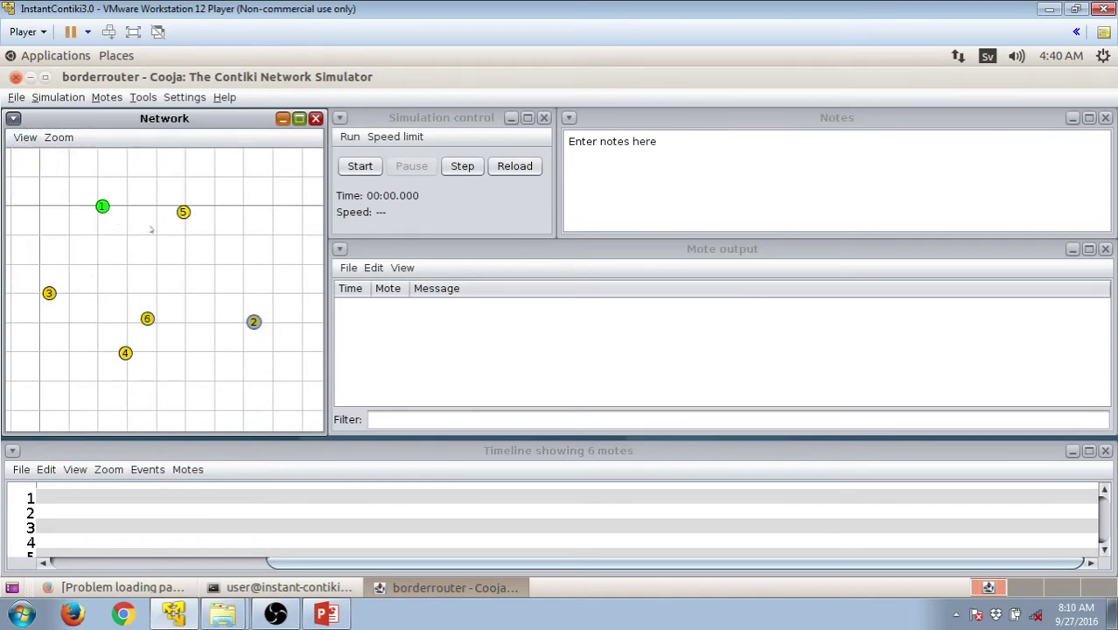
{"action": "left_click", "coordinate": [25, 140]}
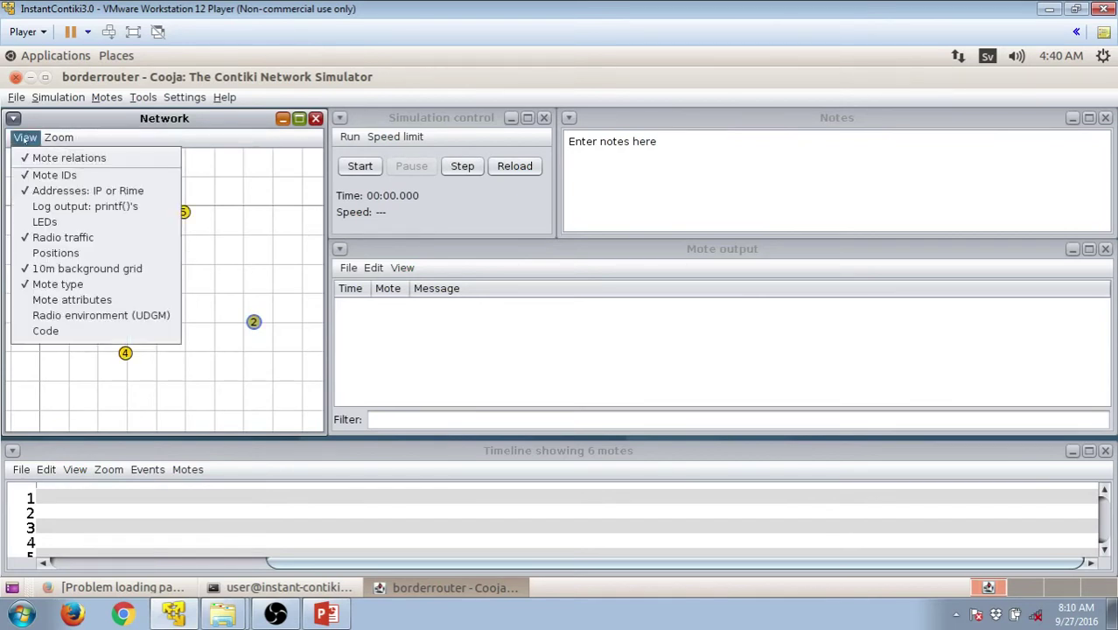
{"action": "left_click", "coordinate": [80, 301]}
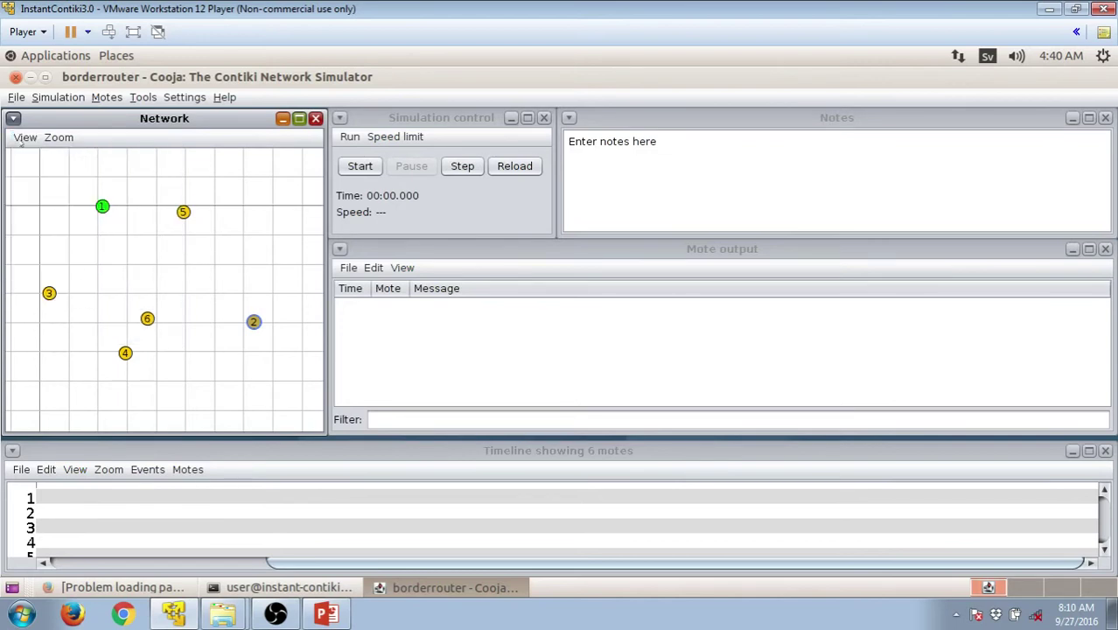
{"action": "left_click", "coordinate": [22, 140]}
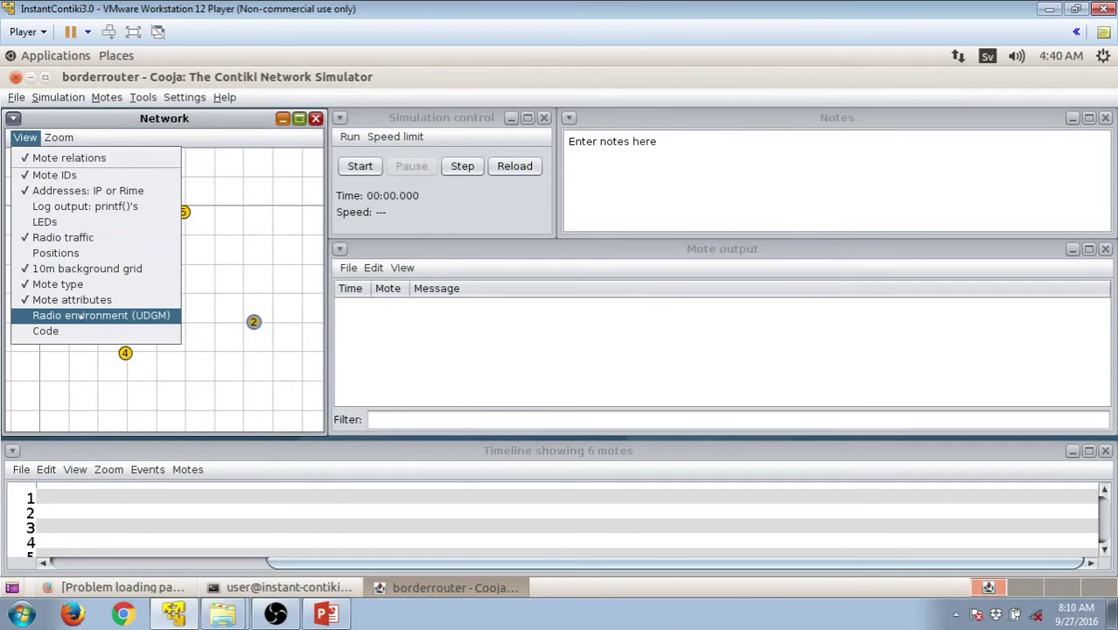
{"action": "left_click", "coordinate": [80, 315]}
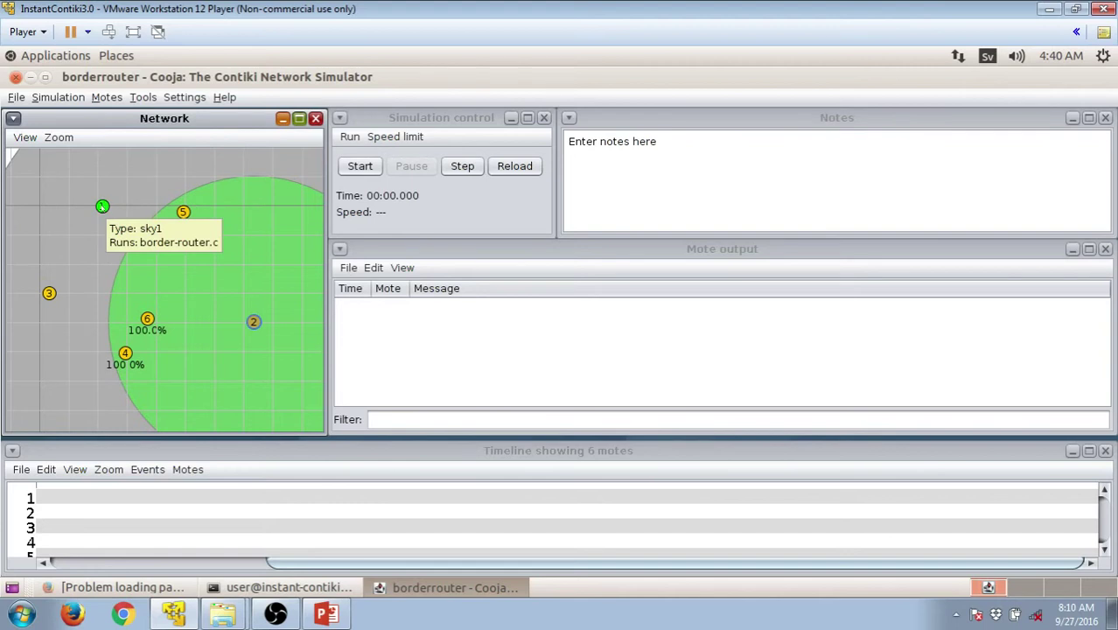
Move mote 1 to the network centre, nudge mote 4 down-left, and check mote 1's range.
{"action": "left_click_drag", "start_coordinate": [102, 206], "coordinate": [250, 243]}
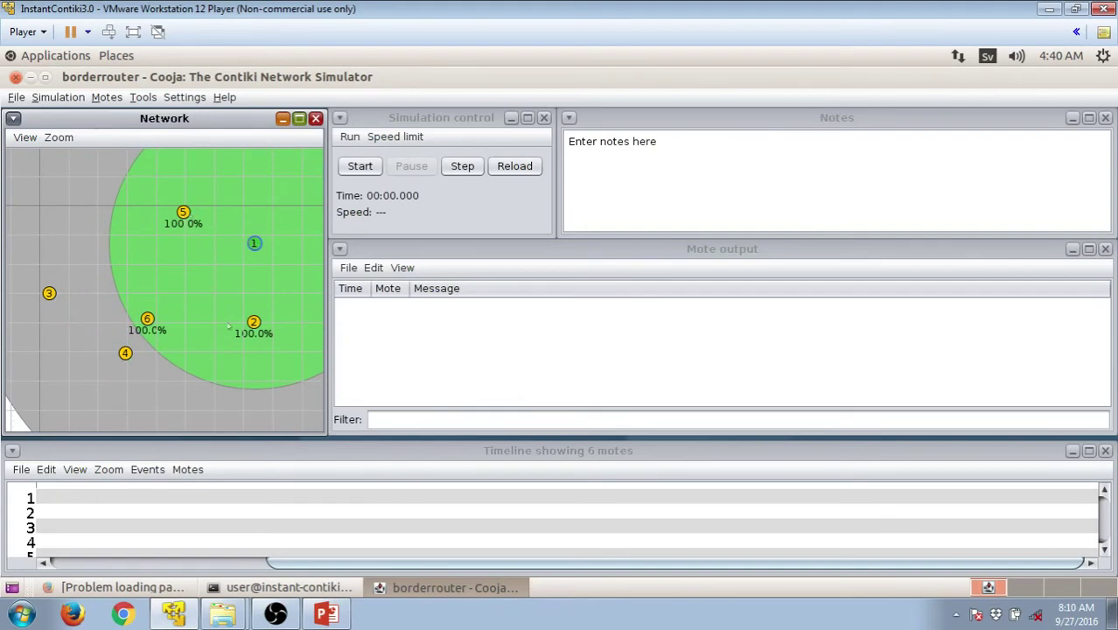
{"action": "left_click", "coordinate": [73, 203]}
{"action": "left_click_drag", "start_coordinate": [124, 353], "coordinate": [103, 365]}
{"action": "left_click", "coordinate": [61, 297]}
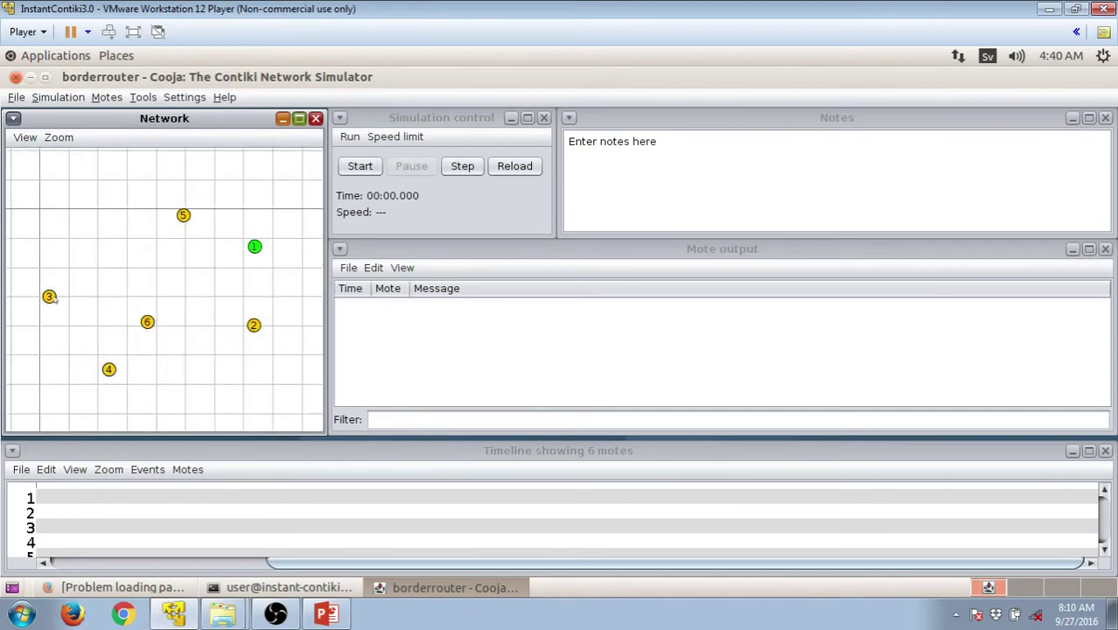
{"action": "left_click", "coordinate": [253, 247]}
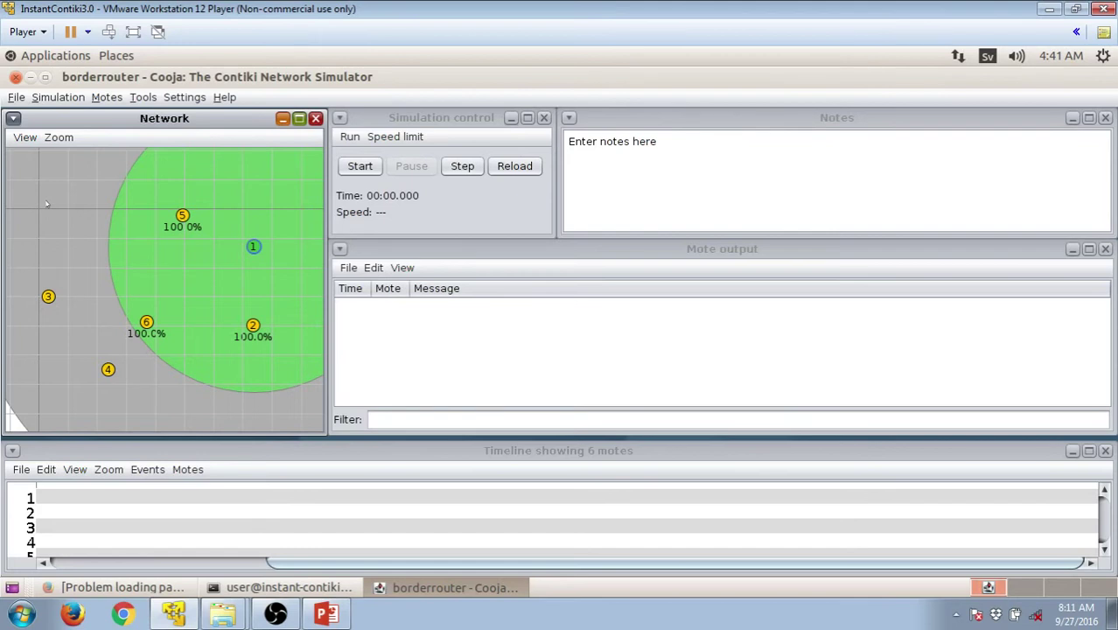
{"action": "left_click", "coordinate": [76, 188]}
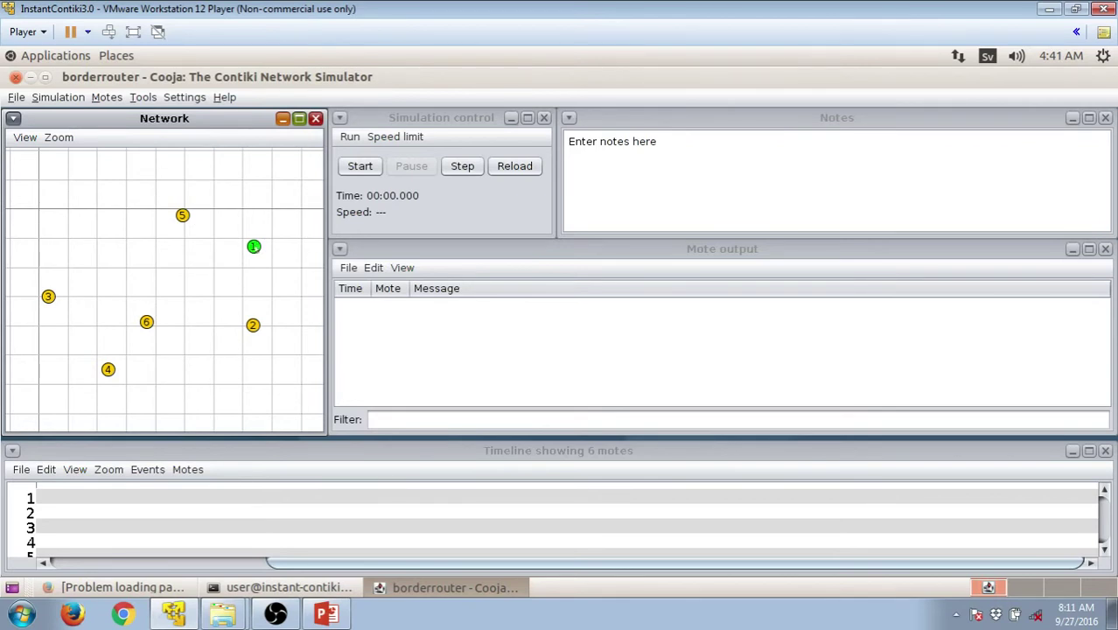
Open a Serial Socket (SERVER) window for mote 1 (Sky 1), idle on port 60001.
{"action": "left_click", "coordinate": [254, 248]}
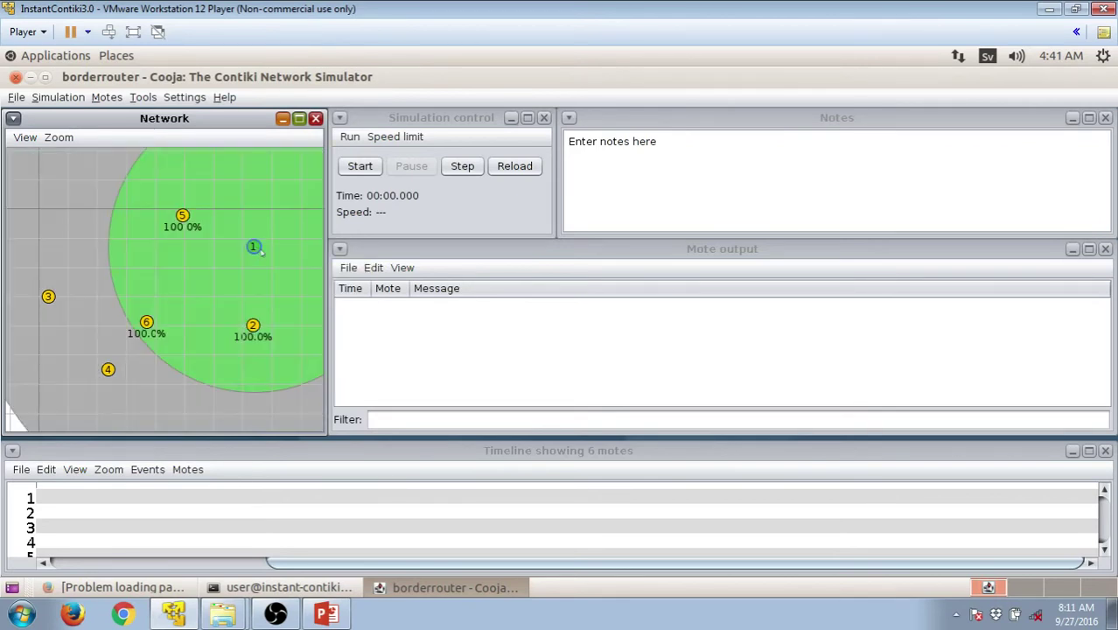
{"action": "right_click", "coordinate": [254, 249]}
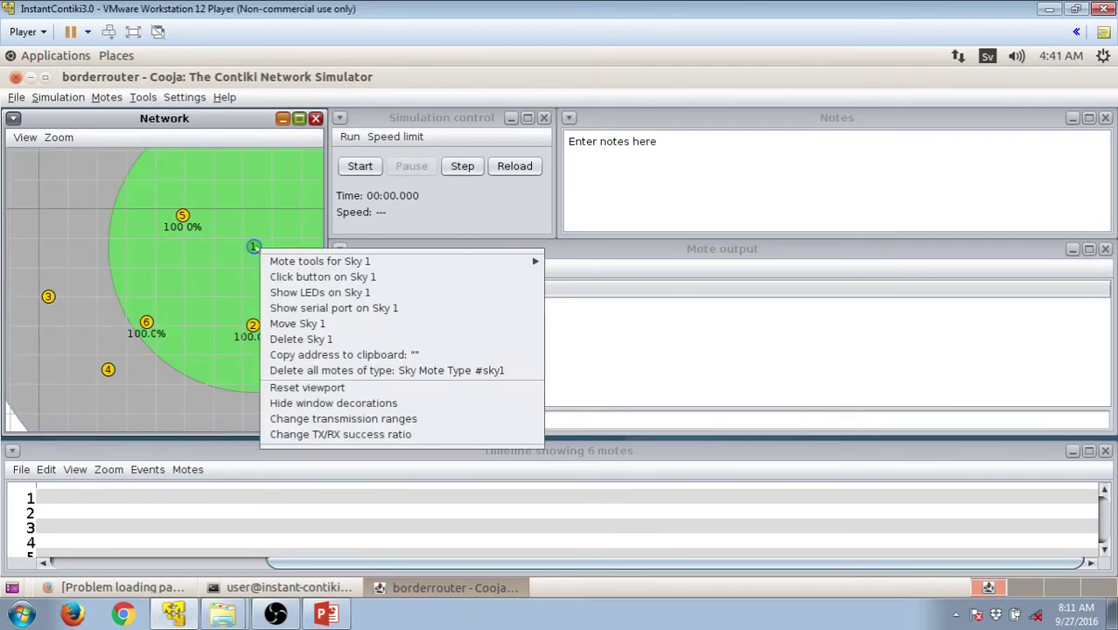
{"action": "mouse_move", "coordinate": [337, 262]}
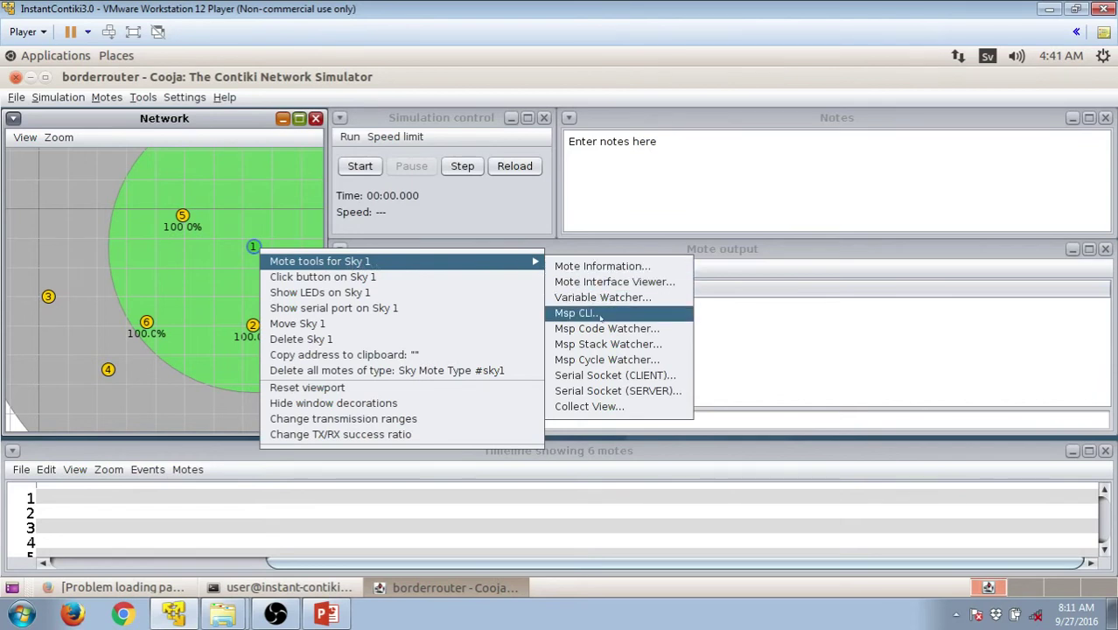
{"action": "left_click", "coordinate": [624, 395]}
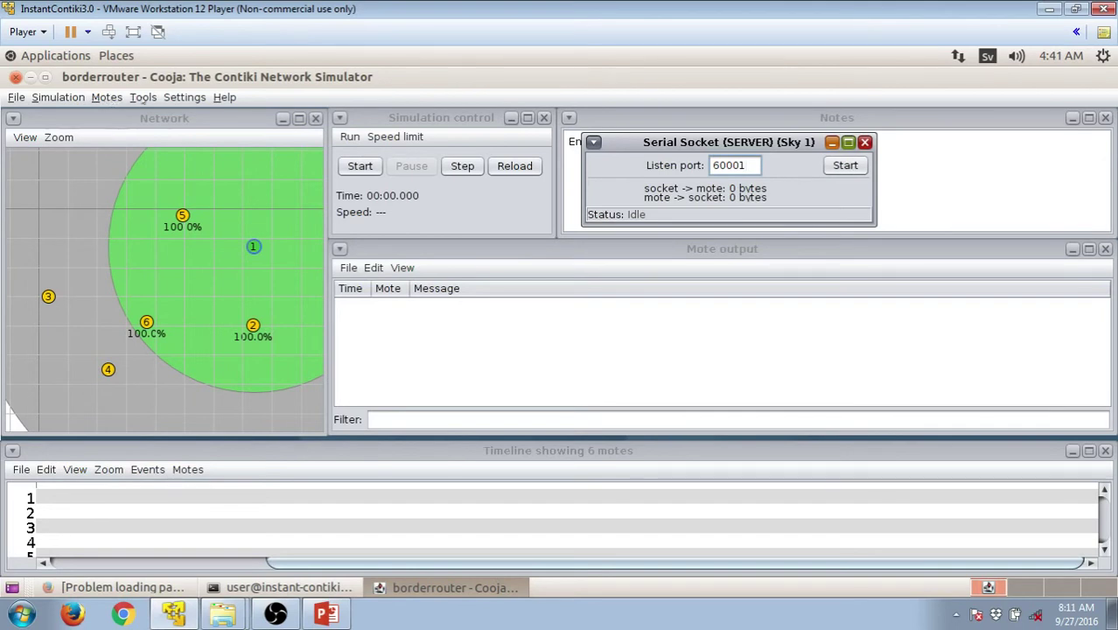
Open Radio messages with the 6LoWPAN Analyzer with PCAP, then start Sky 1's socket listening on 60001.
{"action": "left_click", "coordinate": [142, 98]}
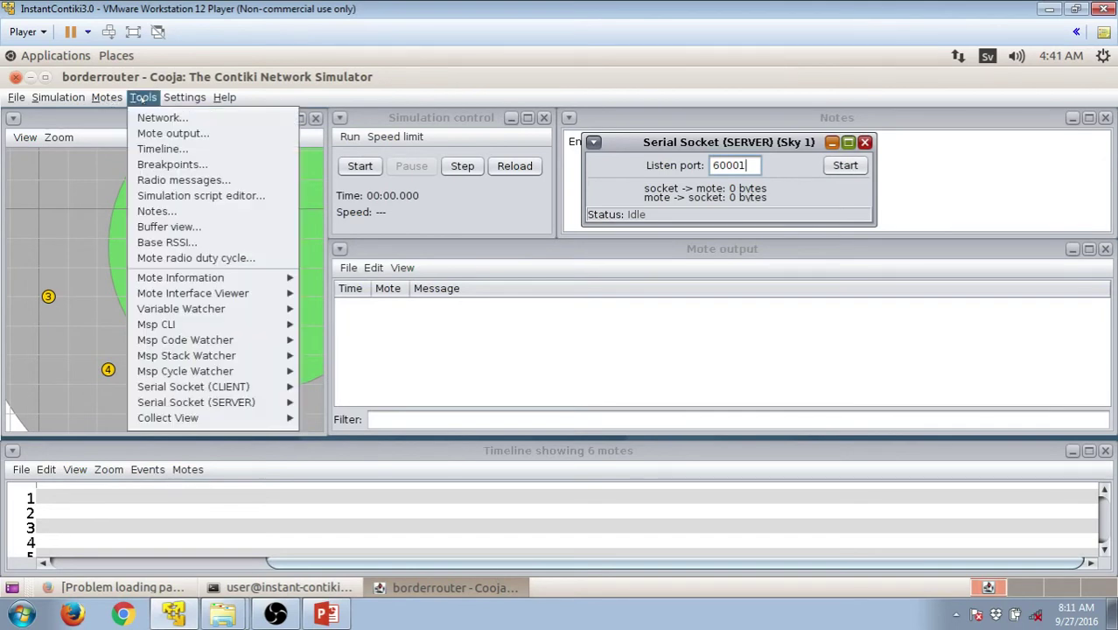
{"action": "left_click", "coordinate": [214, 180]}
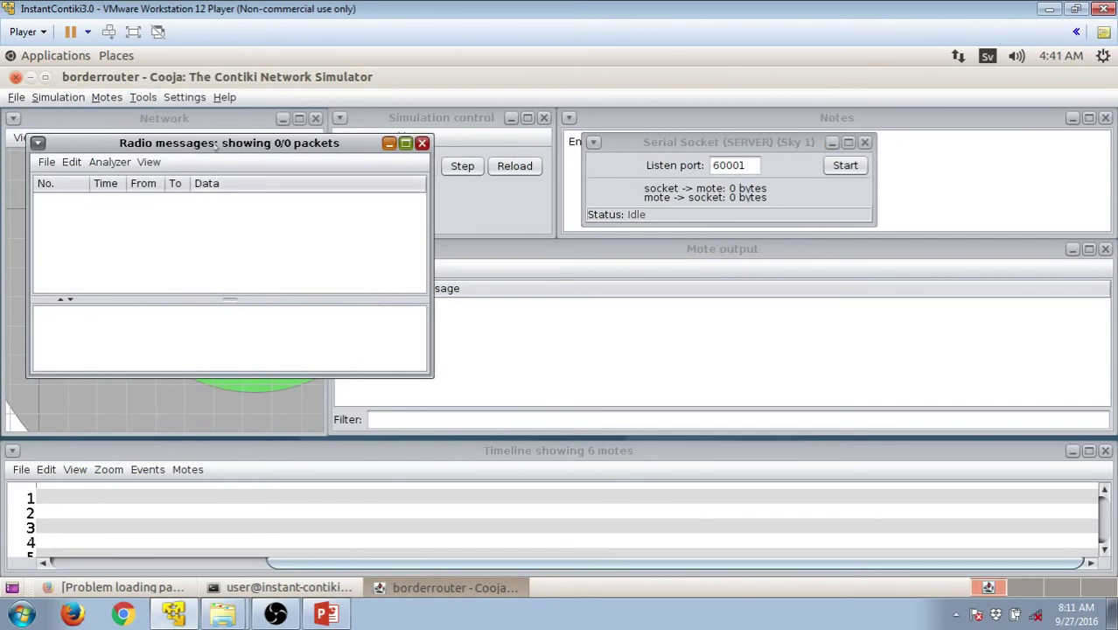
{"action": "left_click_drag", "start_coordinate": [217, 149], "coordinate": [791, 320]}
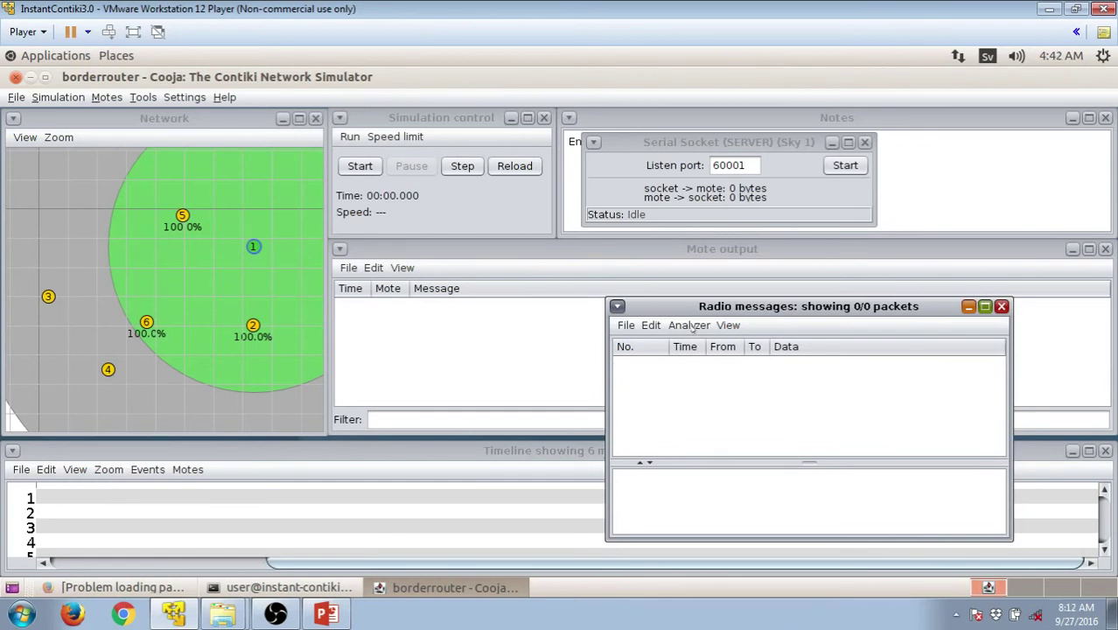
{"action": "left_click", "coordinate": [690, 325]}
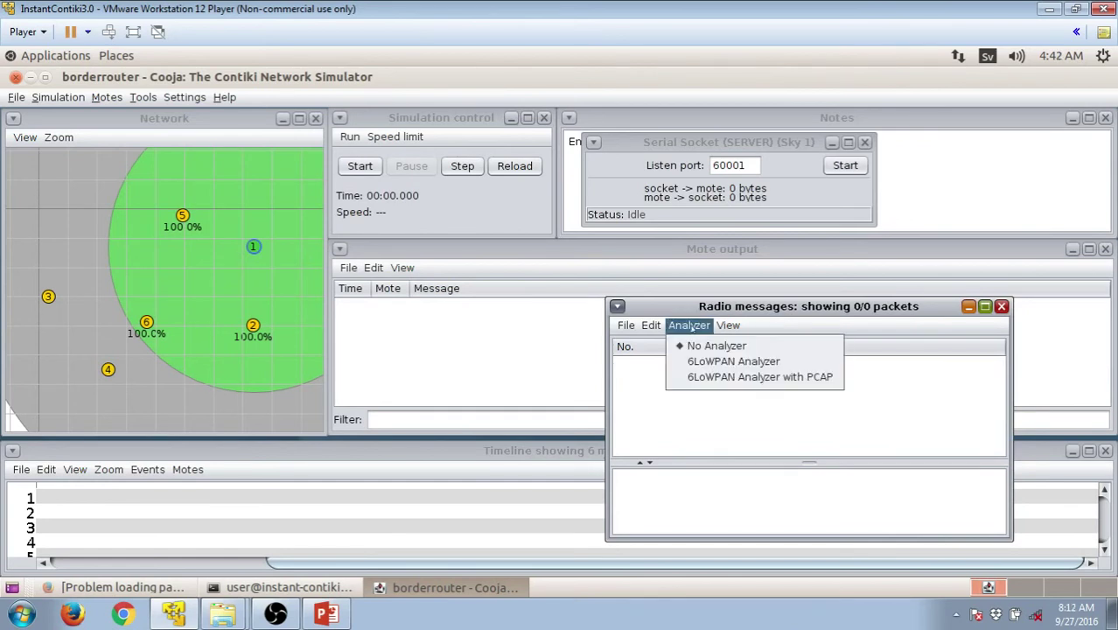
{"action": "left_click", "coordinate": [757, 378]}
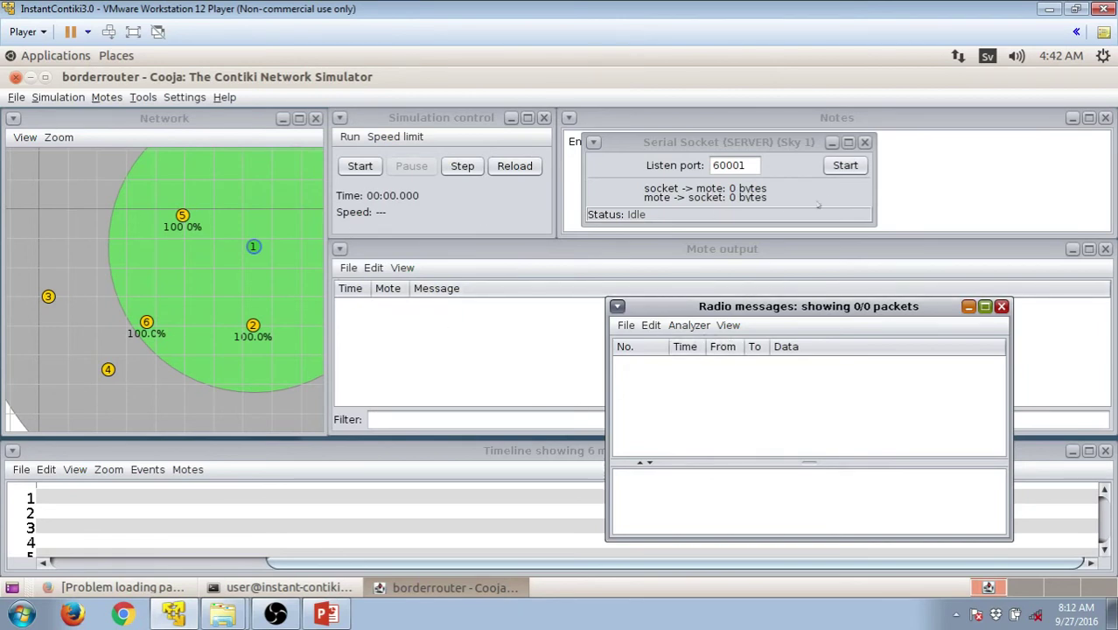
{"action": "left_click", "coordinate": [845, 165]}
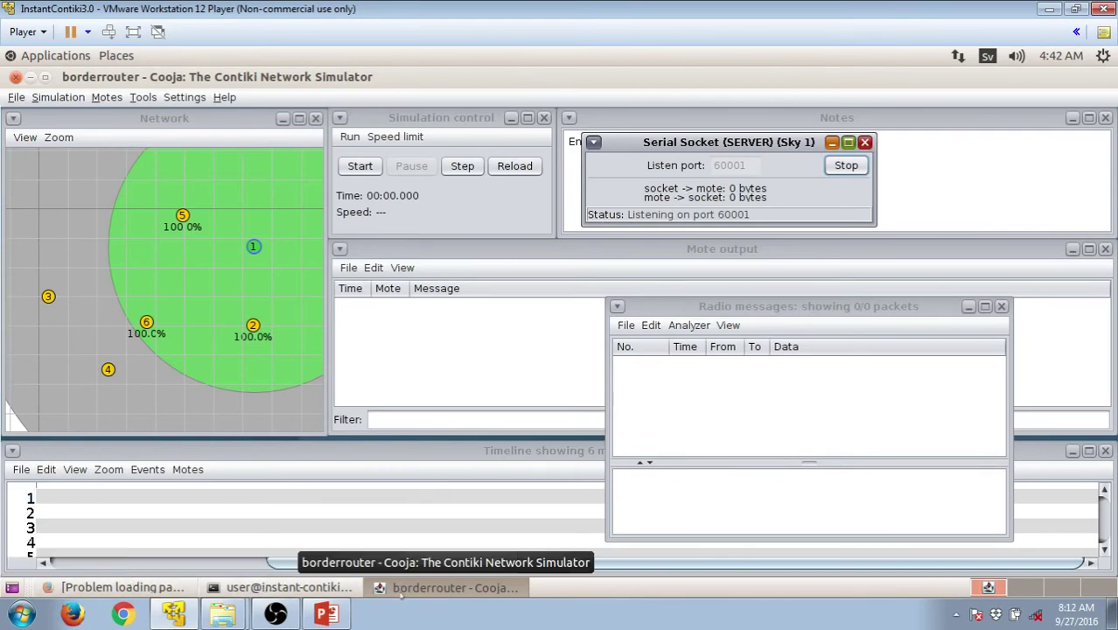
Launch a terminal from the desktop and cd into contiki/examples/ipv6/rpl-border-router.
{"action": "left_click", "coordinate": [12, 587]}
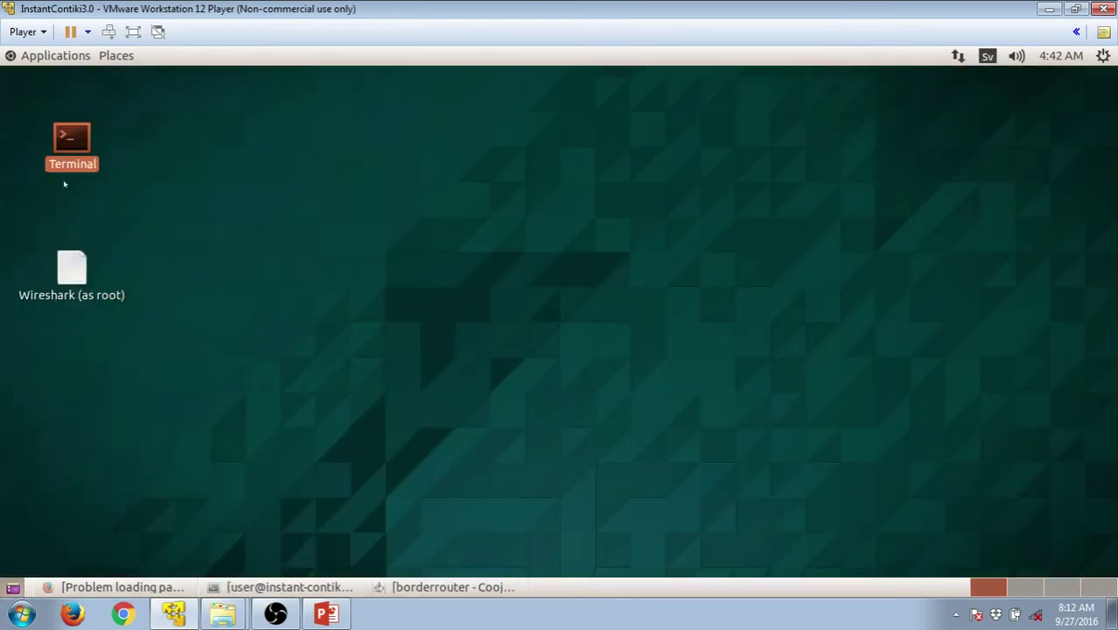
{"action": "double_click", "coordinate": [74, 141]}
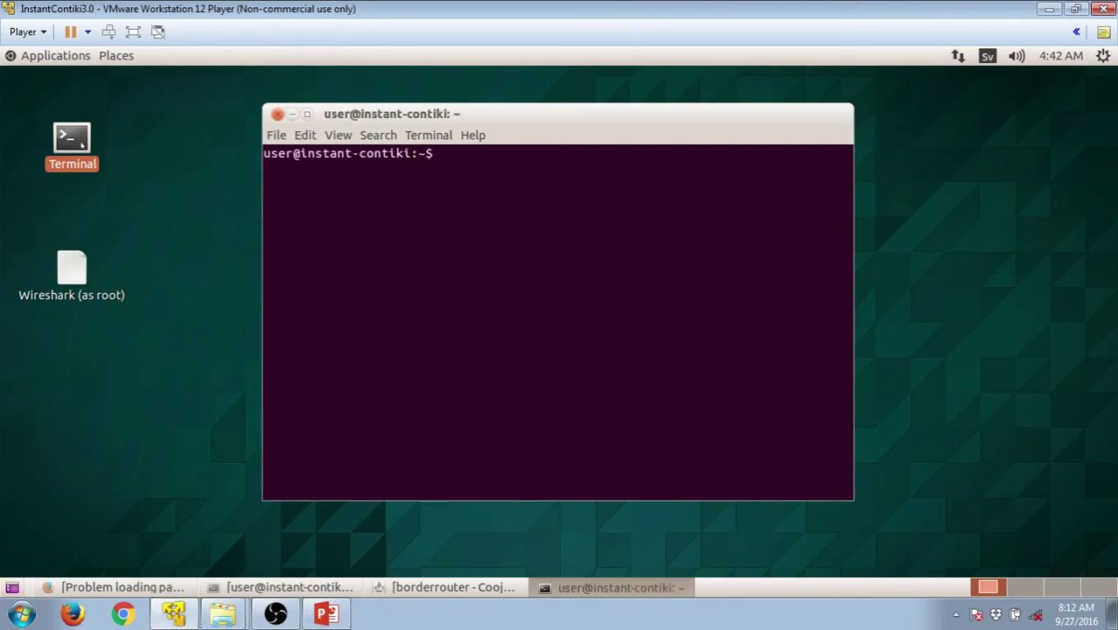
{"action": "type", "text": "cd contiki/"}
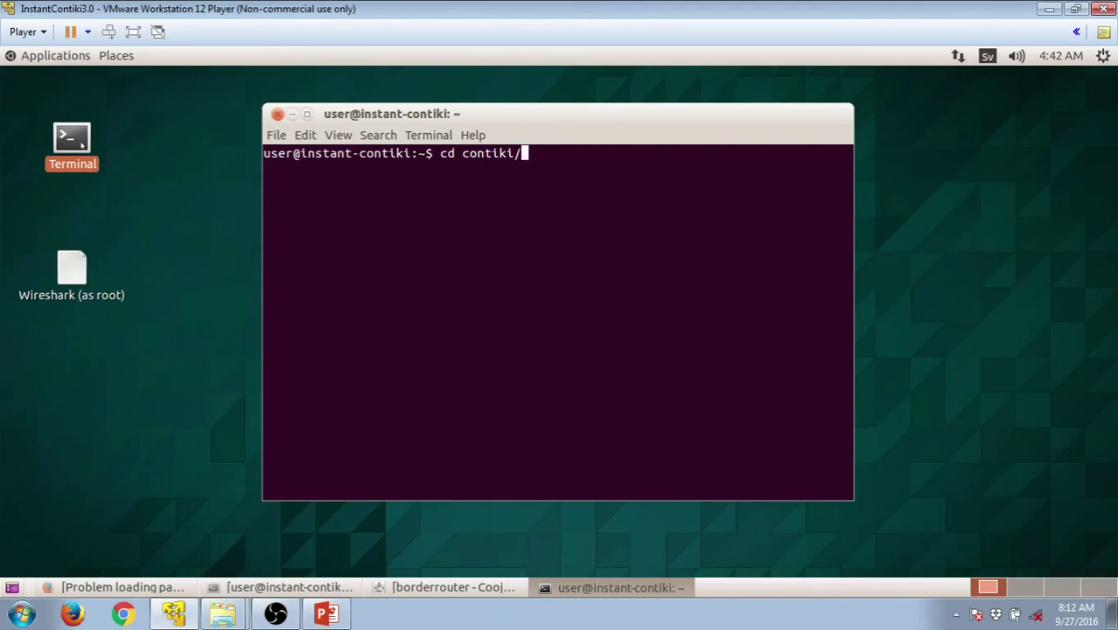
{"action": "type", "text": "examples/ipv6"}
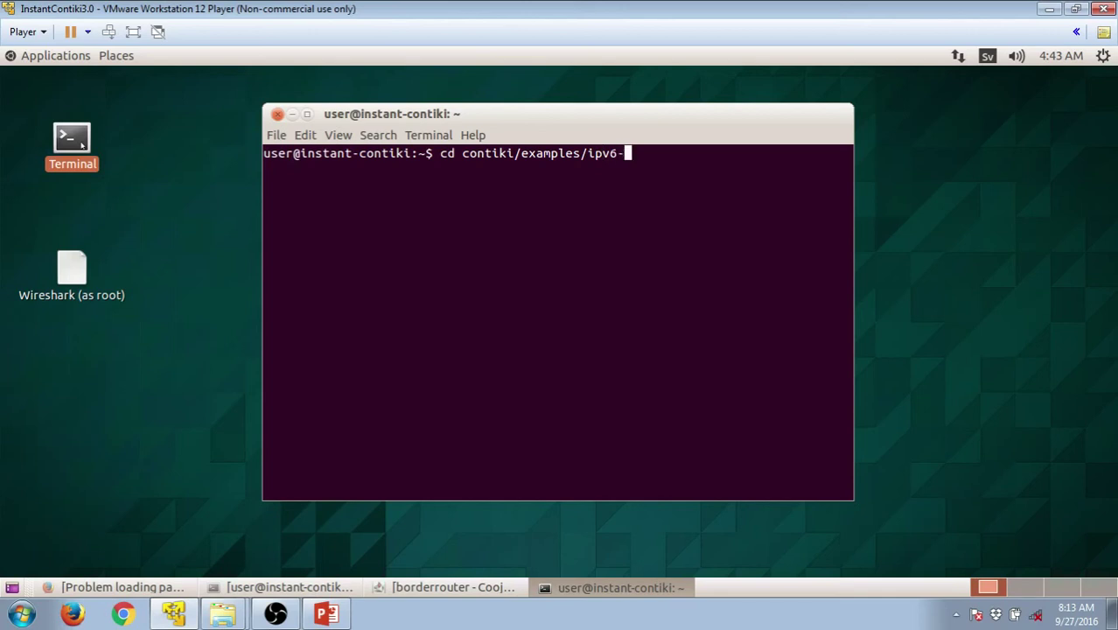
{"action": "type", "text": "-rpl"}
{"action": "key", "text": "BackSpace"}
{"action": "key", "text": "BackSpace"}
{"action": "key", "text": "BackSpace"}
{"action": "key", "text": "BackSpace"}
{"action": "type", "text": "/rpl-"}
{"action": "type", "text": "border"}
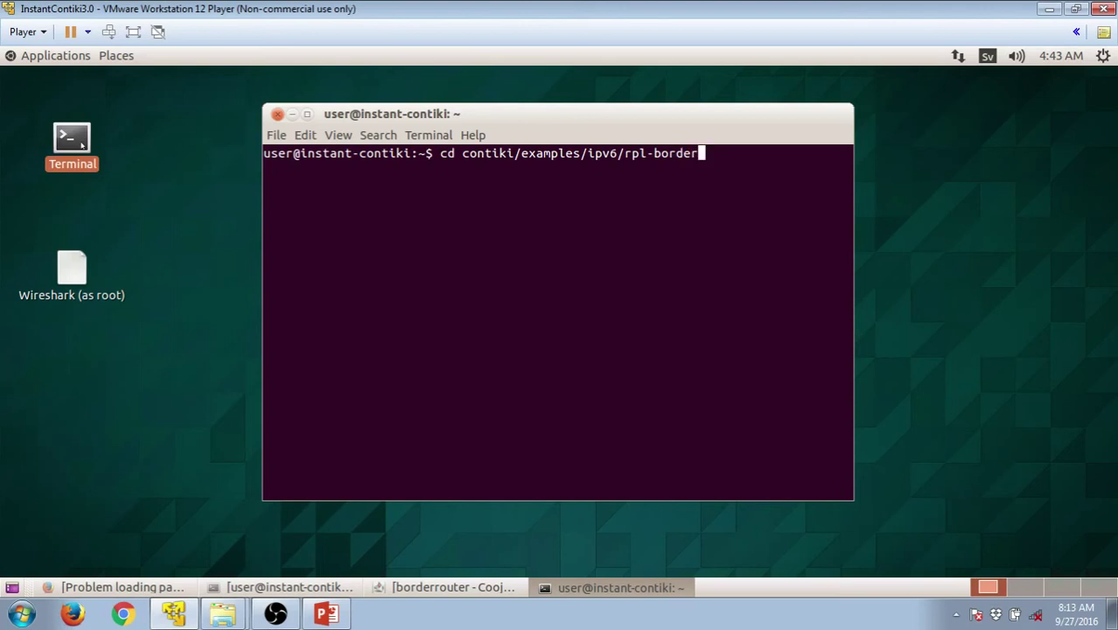
{"action": "type", "text": "-route"}
{"action": "key", "text": "Tab"}
{"action": "key", "text": "Return"}
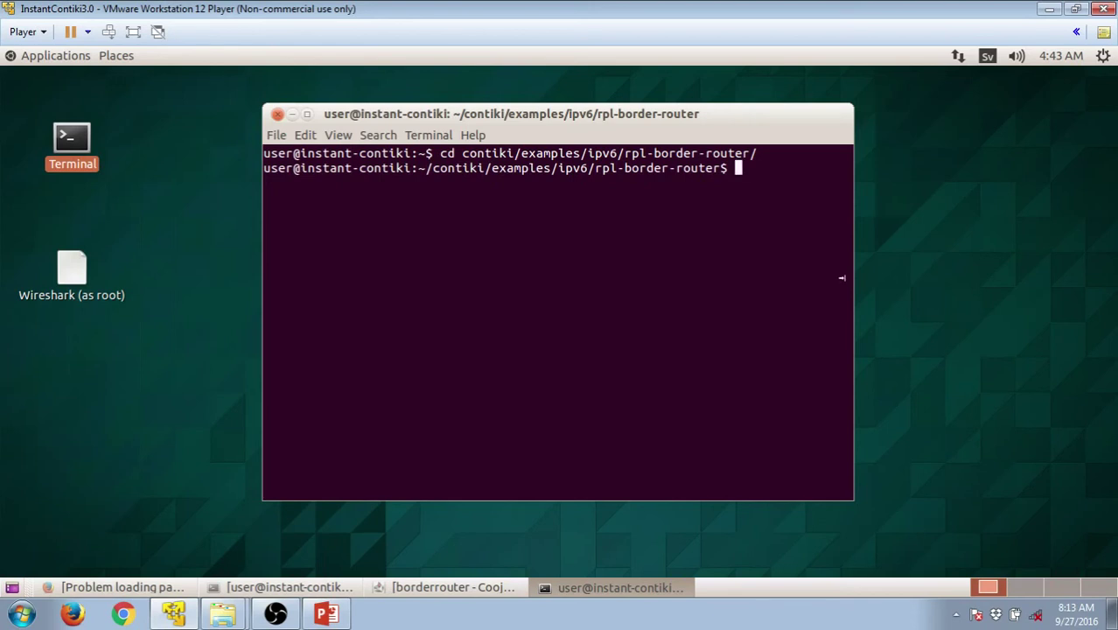
Widen the terminal, then run make connect-router-cooja with the sudo password to bring up tunslip6.
{"action": "left_click_drag", "start_coordinate": [841, 277], "coordinate": [949, 245]}
{"action": "left_click_drag", "start_coordinate": [540, 111], "coordinate": [365, 106]}
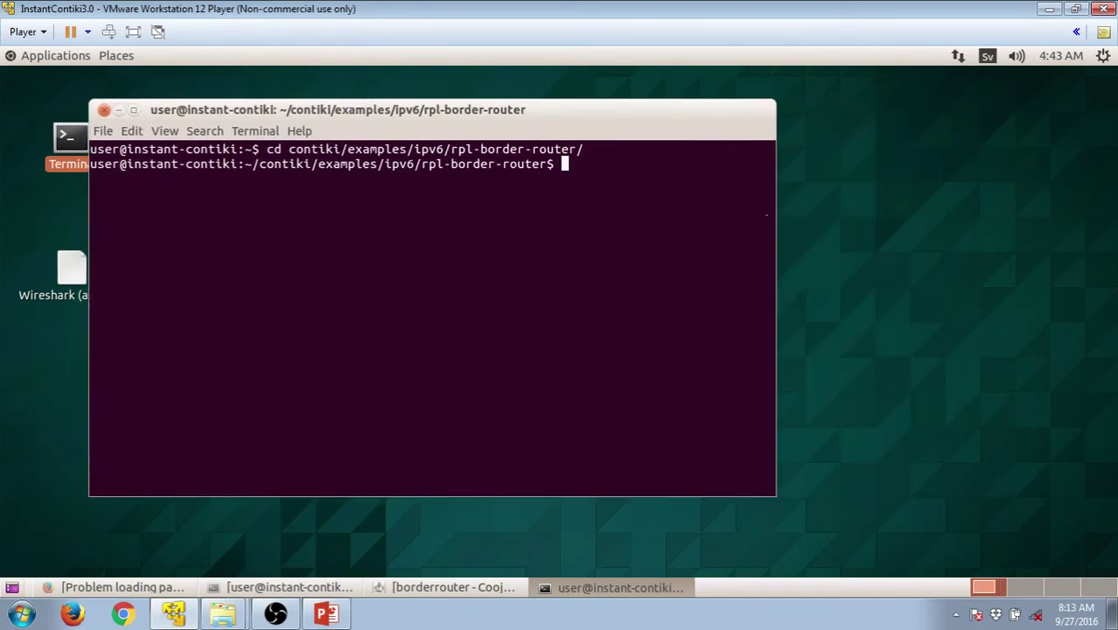
{"action": "left_click_drag", "start_coordinate": [774, 253], "coordinate": [1020, 254]}
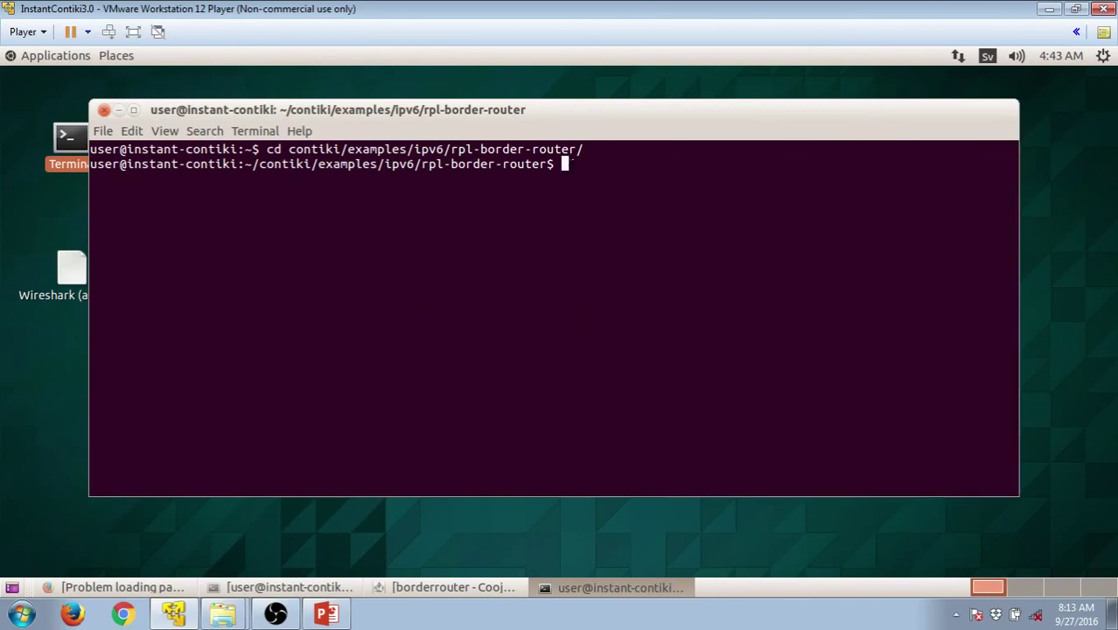
{"action": "type", "text": "make connect"}
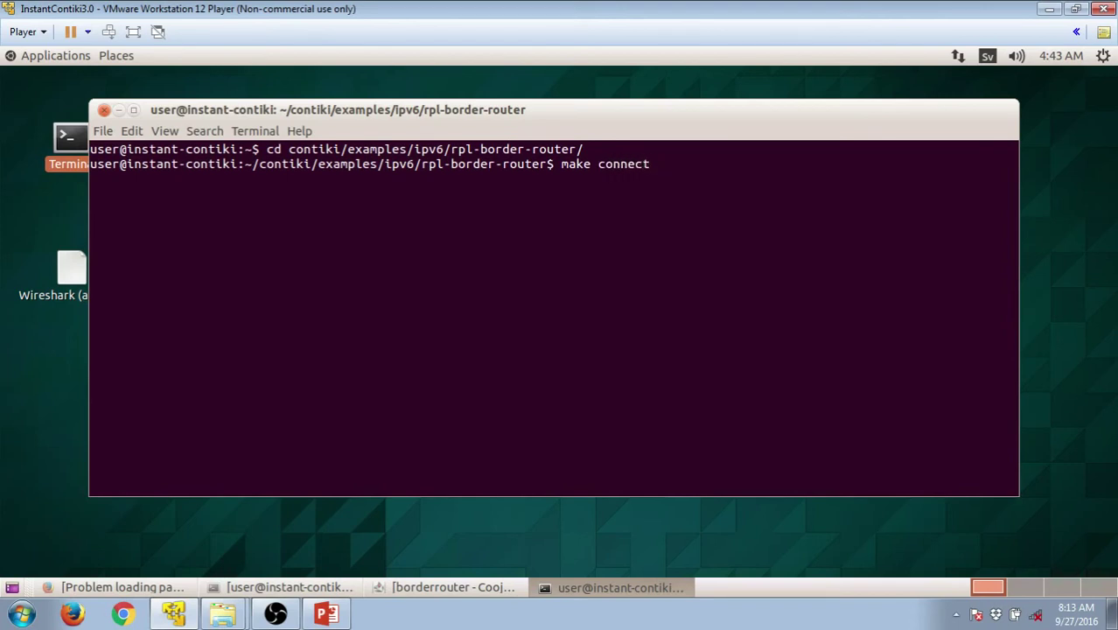
{"action": "type", "text": "-router-cooja"}
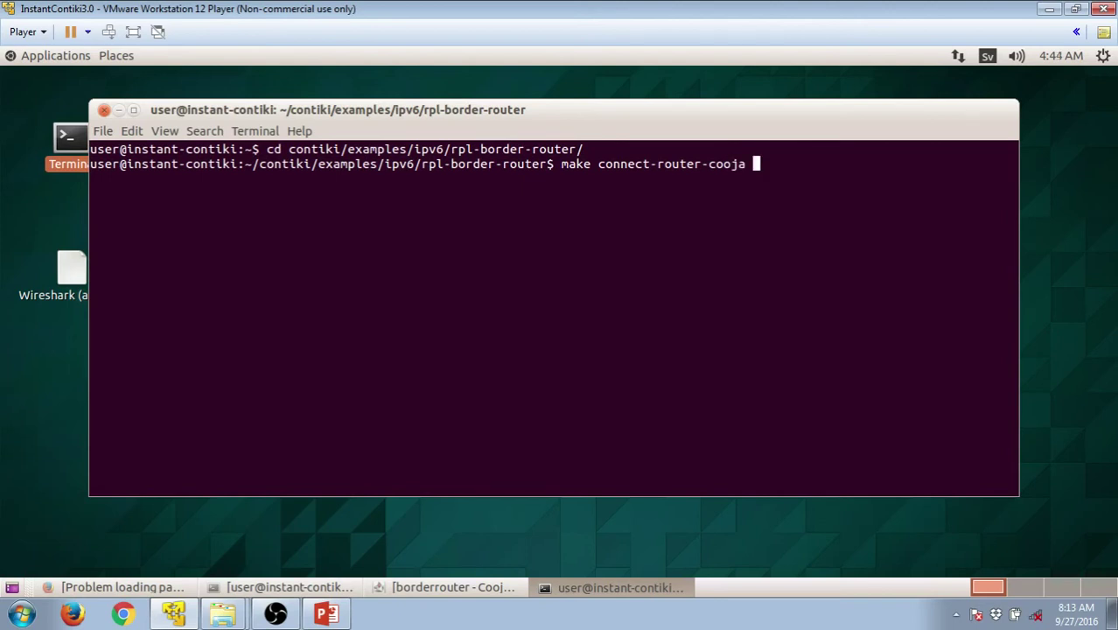
{"action": "key", "text": "Return"}
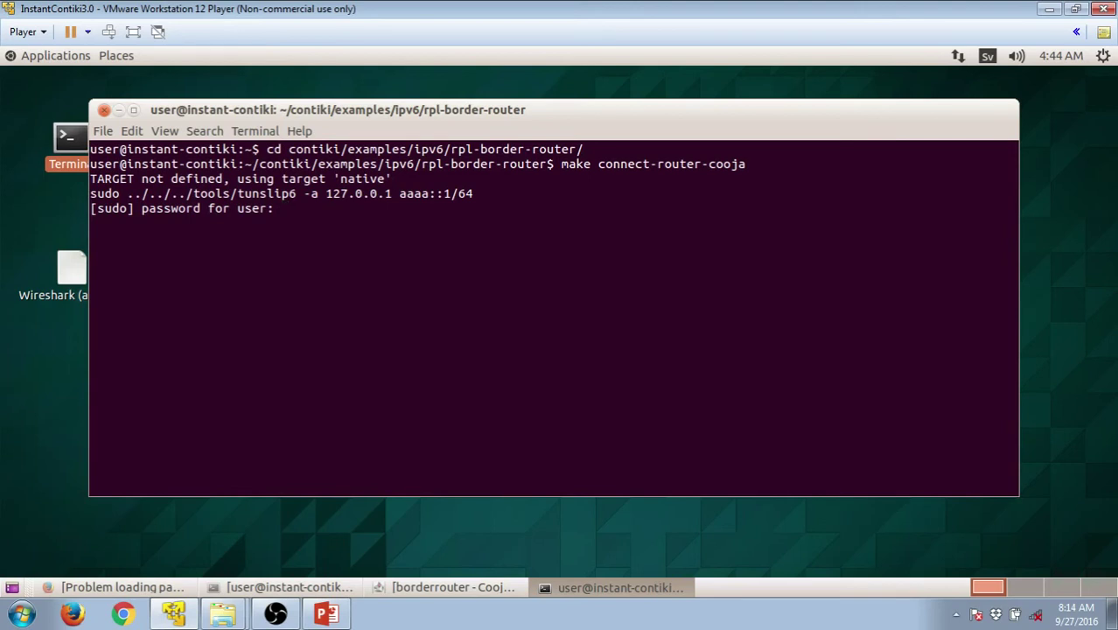
{"action": "key", "text": "Return"}
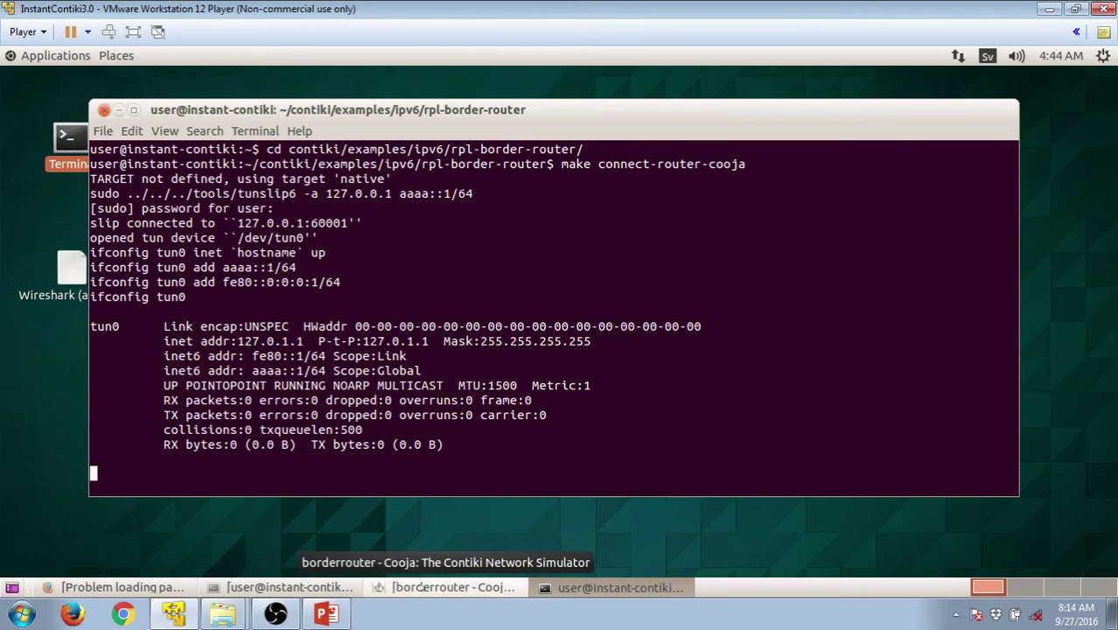
Start the Cooja simulation, inspect a captured radio packet, and return to the tunslip6 terminal.
{"action": "left_click", "coordinate": [422, 586]}
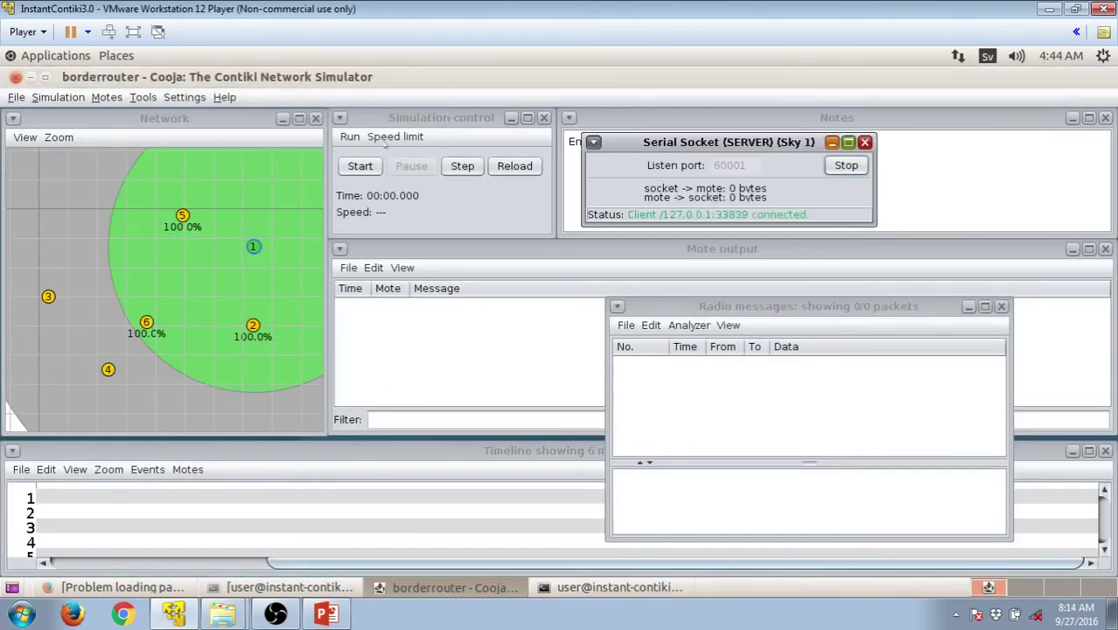
{"action": "left_click", "coordinate": [366, 166]}
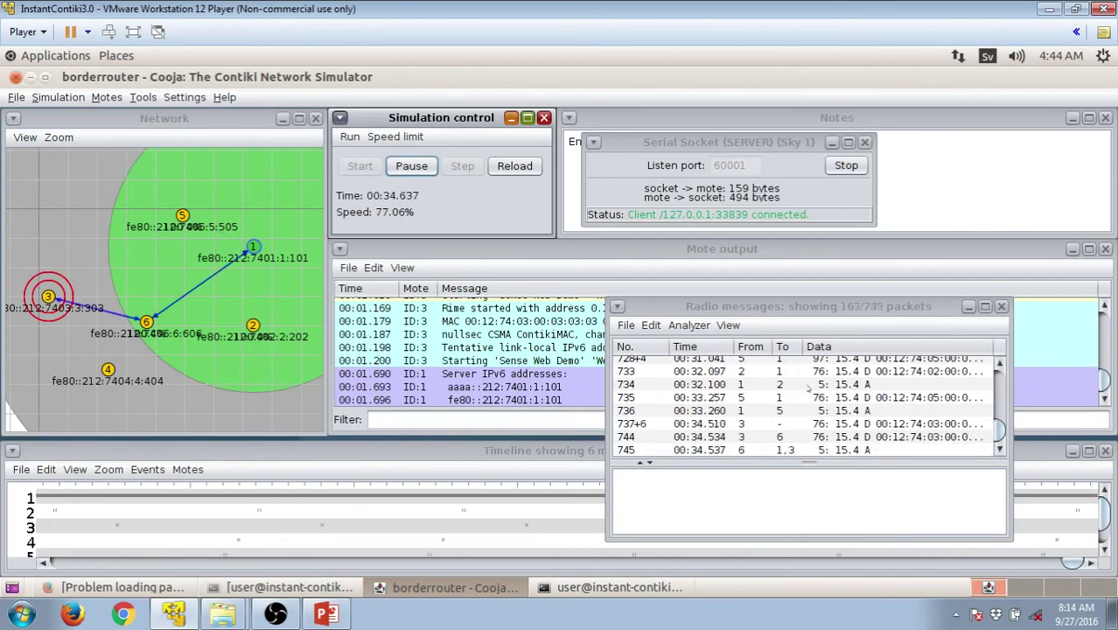
{"action": "left_click", "coordinate": [830, 385]}
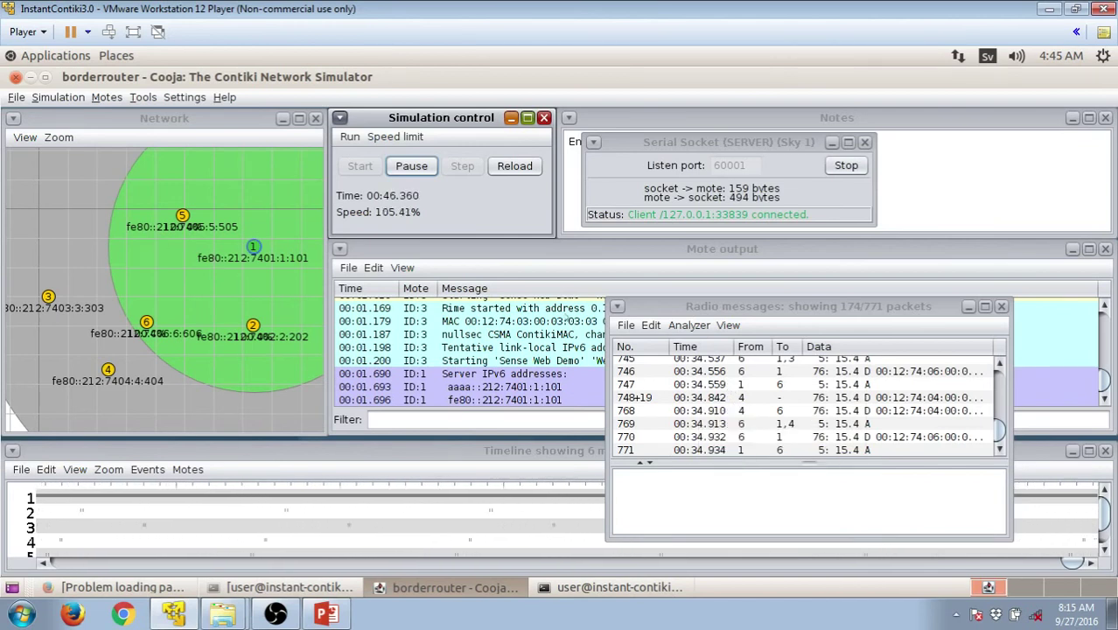
{"action": "left_click", "coordinate": [599, 594]}
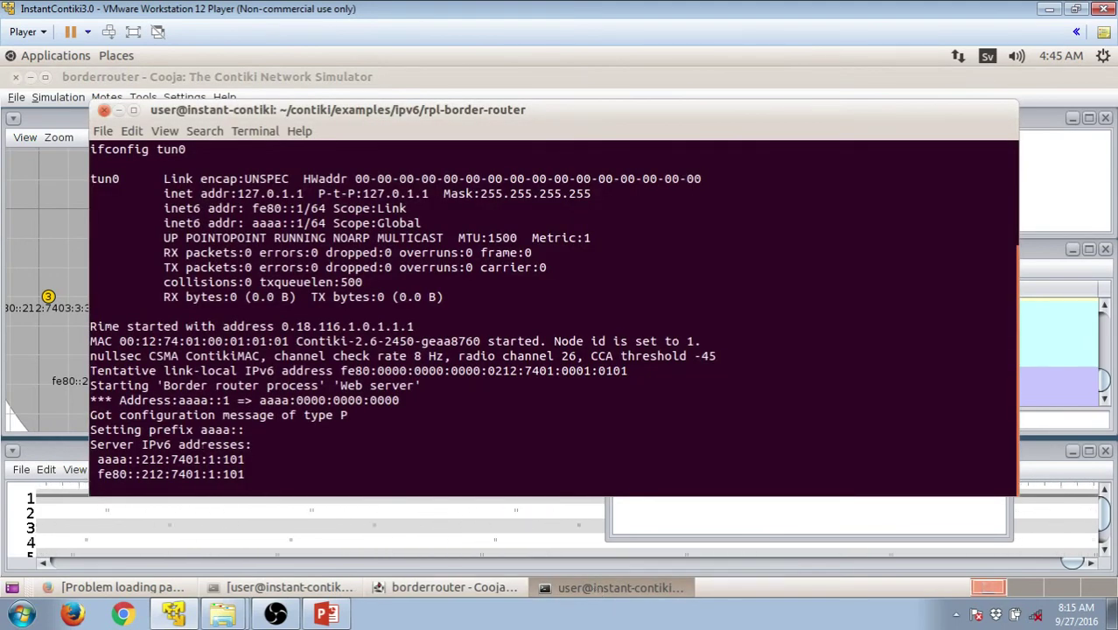
Copy the router's global address aaaa::212:7401:1:101 from the Server IPv6 addresses output.
{"action": "left_click_drag", "start_coordinate": [245, 474], "coordinate": [85, 455]}
{"action": "left_click", "coordinate": [93, 488]}
{"action": "left_click_drag", "start_coordinate": [244, 459], "coordinate": [97, 460]}
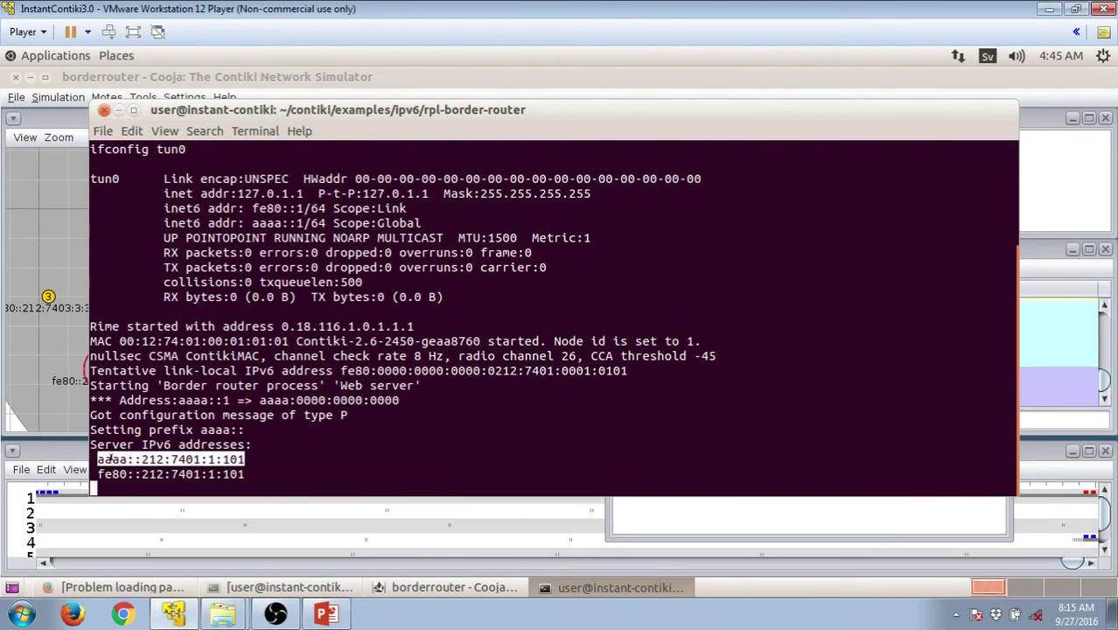
{"action": "right_click", "coordinate": [114, 460]}
{"action": "left_click", "coordinate": [153, 389]}
Load [aaaa::212:7401:1:101] in Firefox to show the router's neighbors and routes.
{"action": "left_click", "coordinate": [112, 585]}
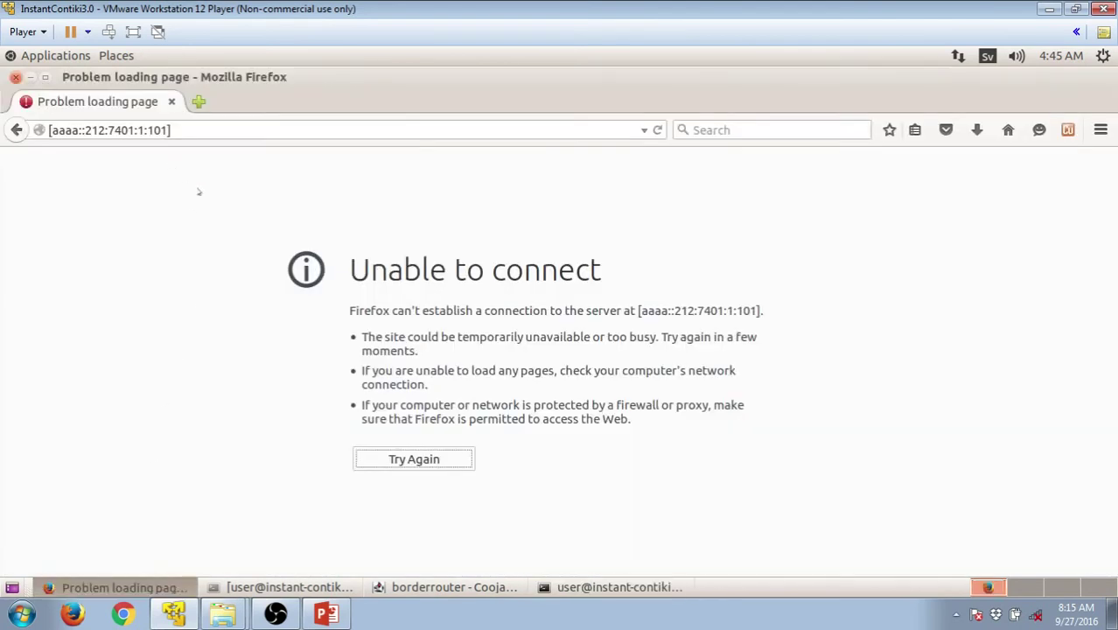
{"action": "left_click_drag", "start_coordinate": [174, 133], "coordinate": [91, 131]}
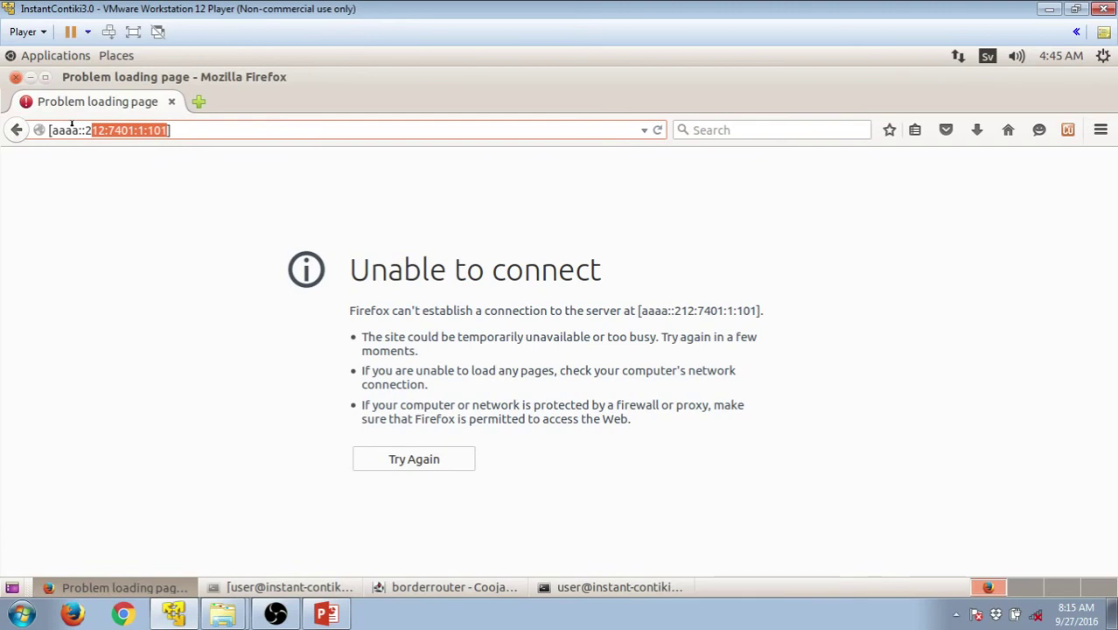
{"action": "left_click_drag", "start_coordinate": [71, 124], "coordinate": [49, 128]}
{"action": "right_click", "coordinate": [159, 129]}
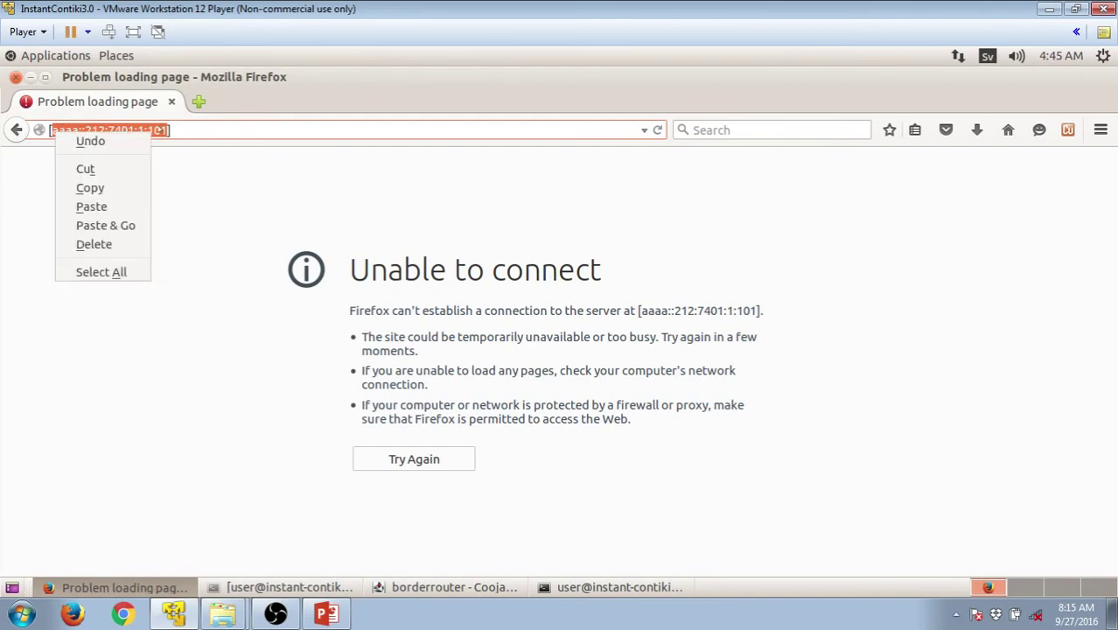
{"action": "left_click", "coordinate": [101, 205]}
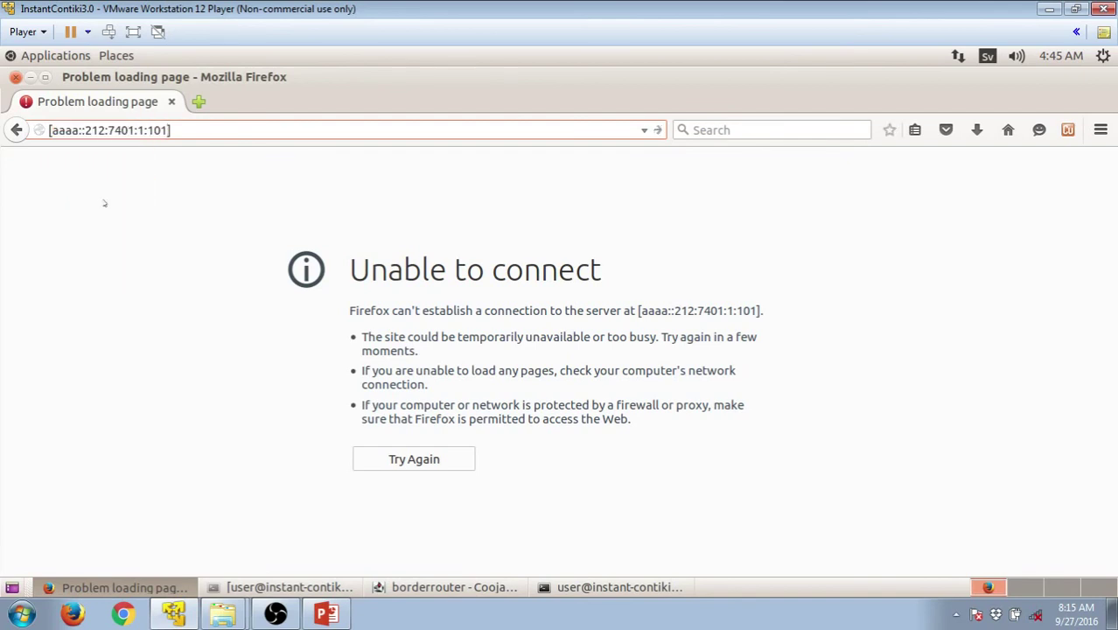
{"action": "key", "text": "Return"}
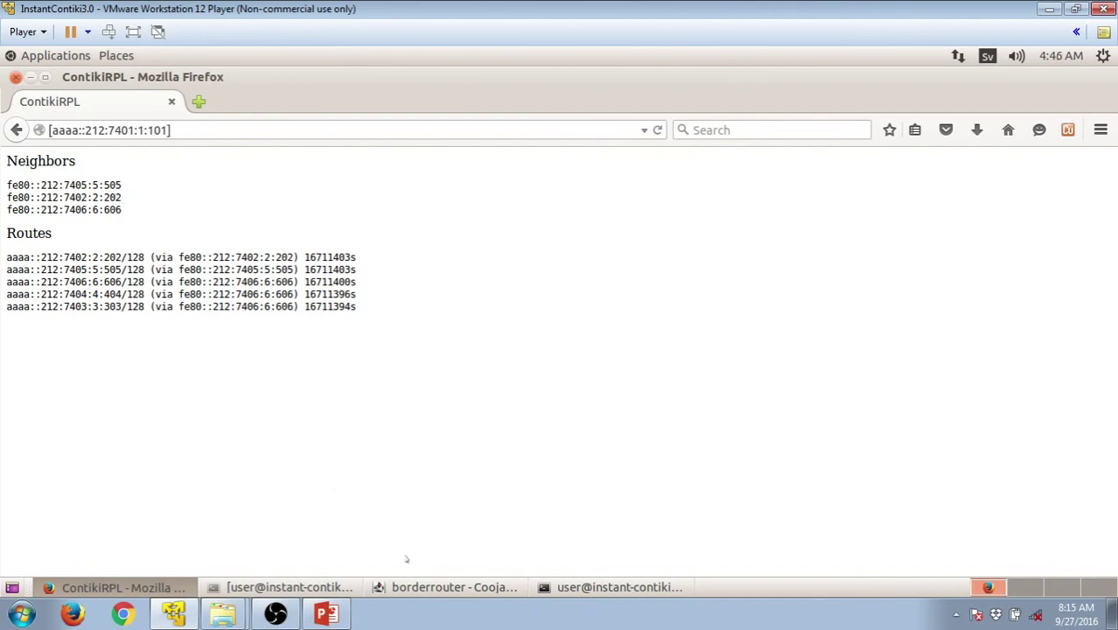
{"action": "left_click", "coordinate": [446, 586]}
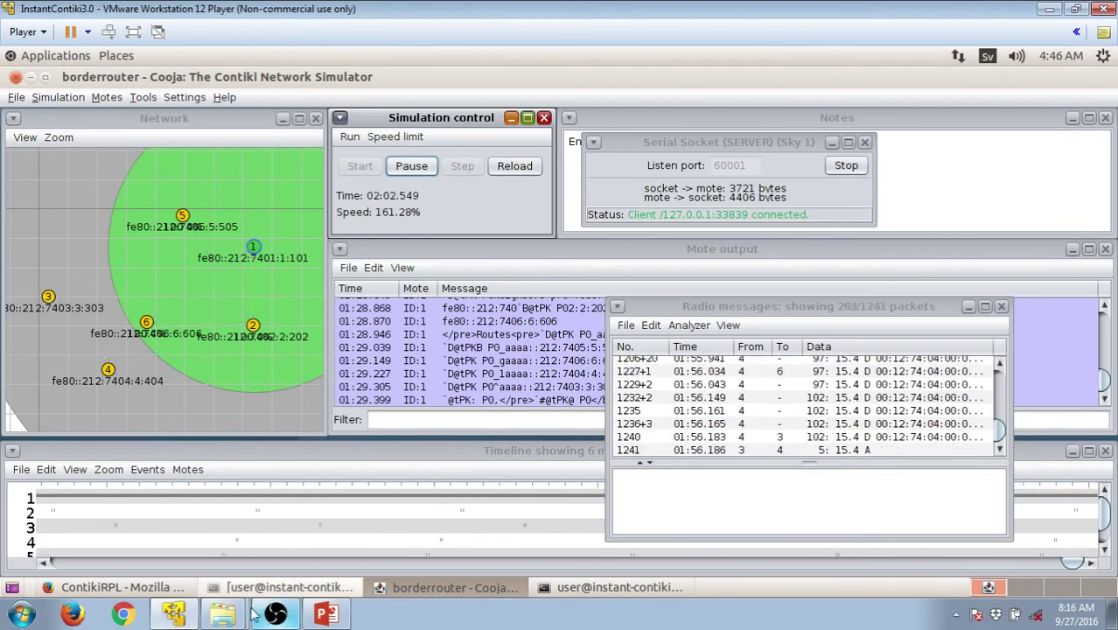
{"action": "left_click", "coordinate": [120, 588]}
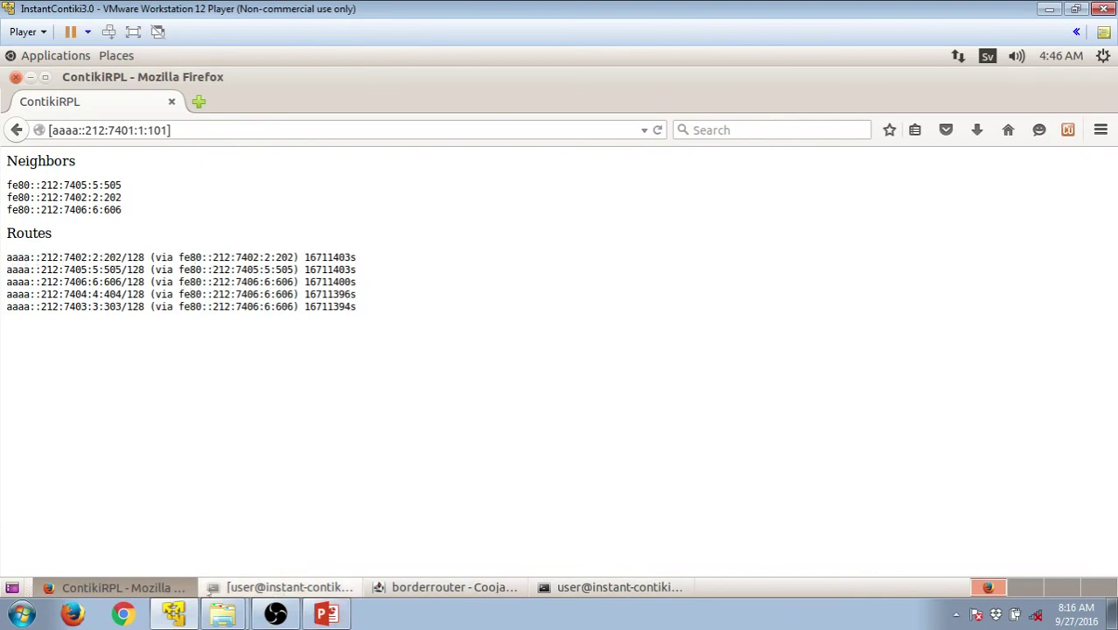
{"action": "left_click", "coordinate": [426, 587]}
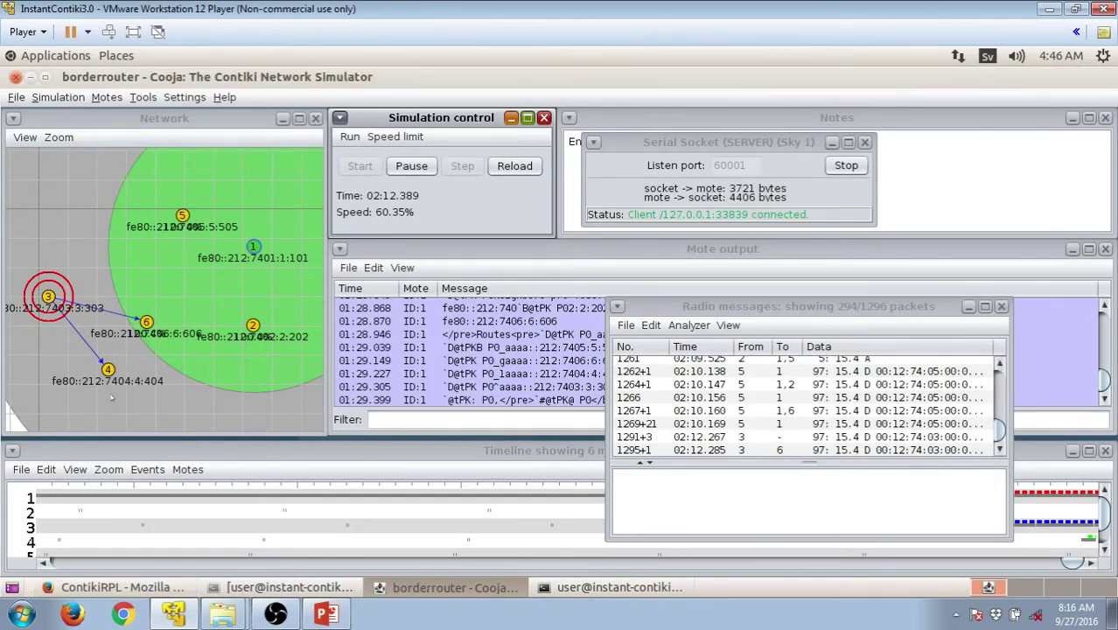
{"action": "left_click", "coordinate": [146, 592]}
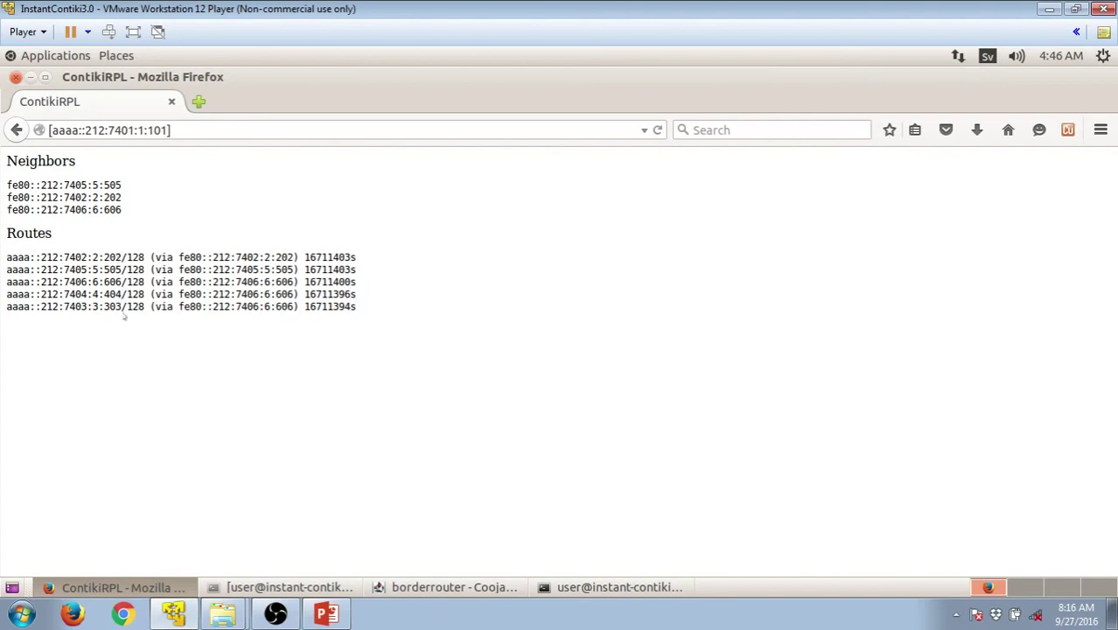
{"action": "left_click", "coordinate": [432, 589]}
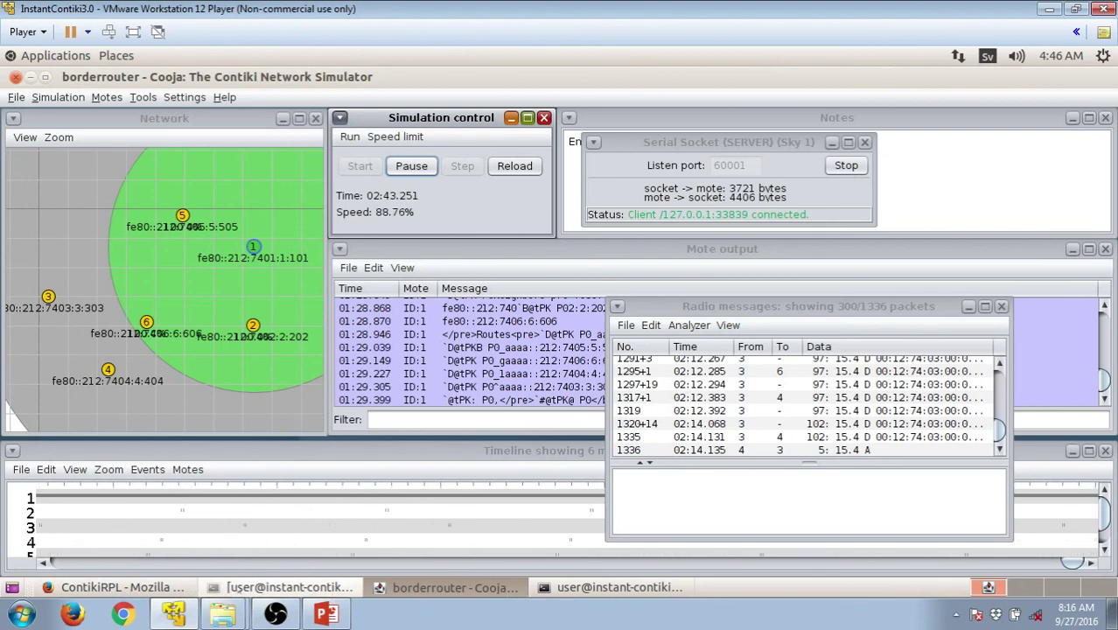
{"action": "left_click", "coordinate": [118, 587]}
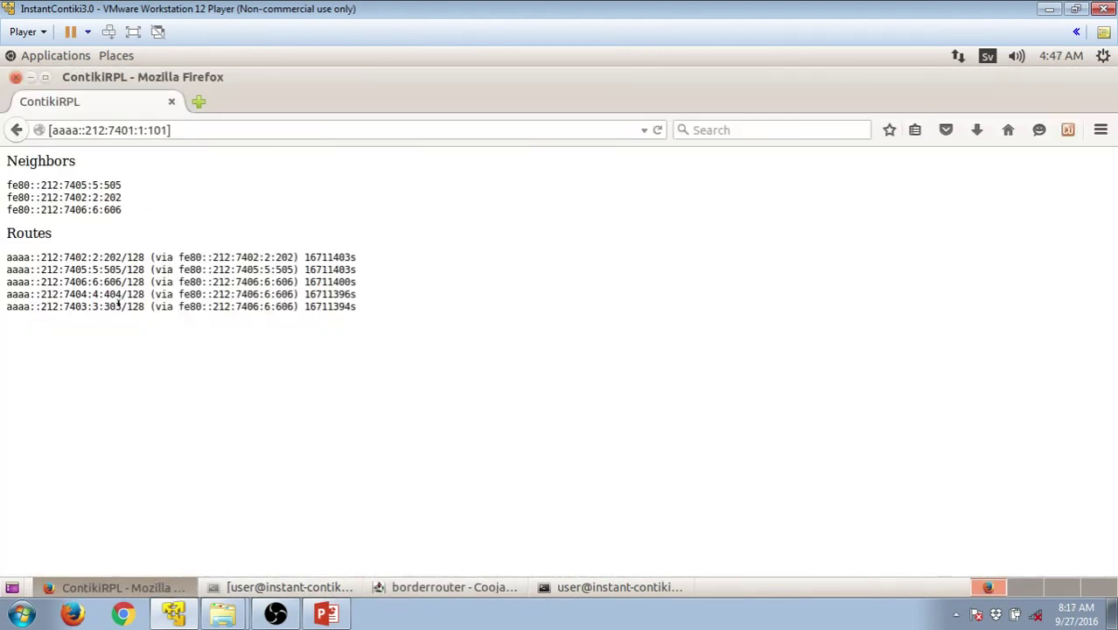
Copy mote 3's address aaaa::212:7403:3:303 from the Routes list.
{"action": "left_click_drag", "start_coordinate": [120, 307], "coordinate": [4, 301]}
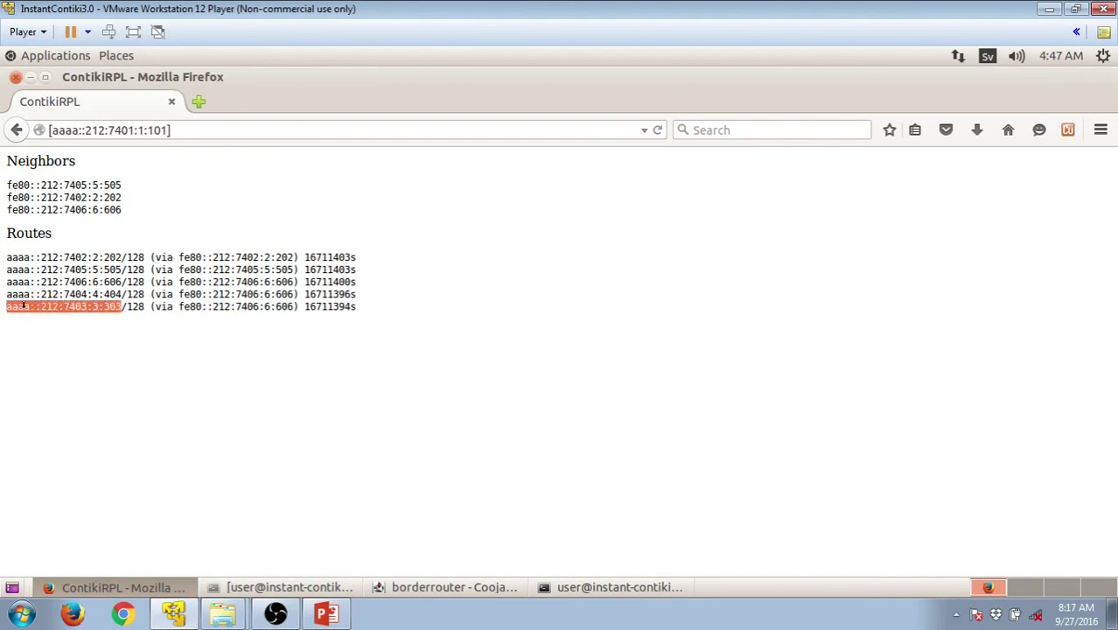
{"action": "right_click", "coordinate": [24, 306]}
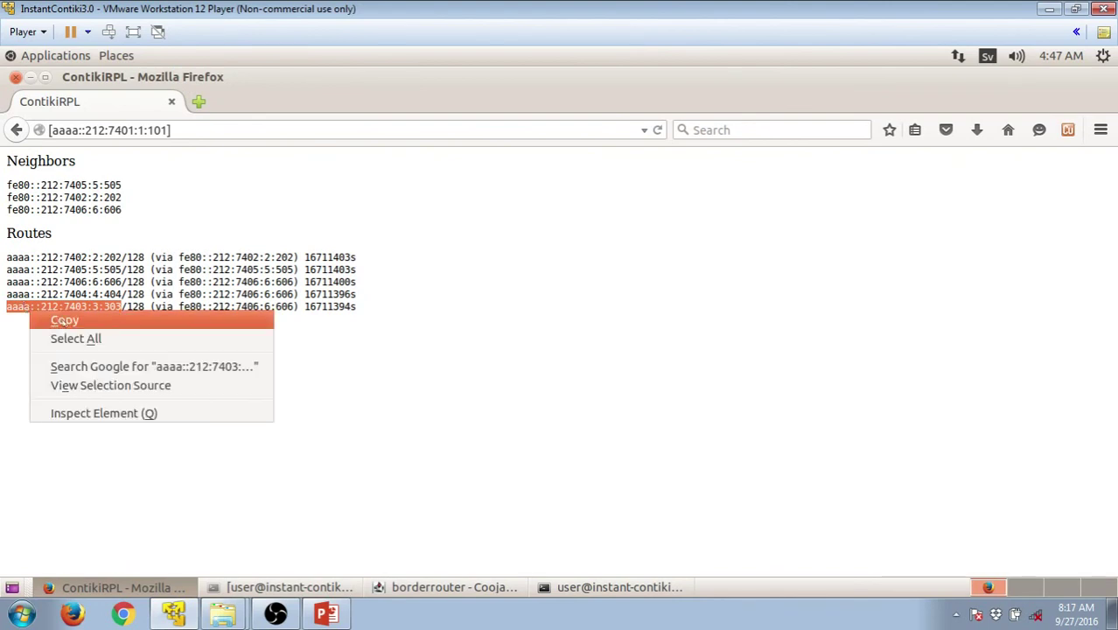
{"action": "left_click", "coordinate": [63, 320]}
Load mote 3's address in Firefox to read Light 88 and 24° C, then bring Cooja back.
{"action": "left_click_drag", "start_coordinate": [163, 130], "coordinate": [49, 125]}
{"action": "right_click", "coordinate": [56, 129]}
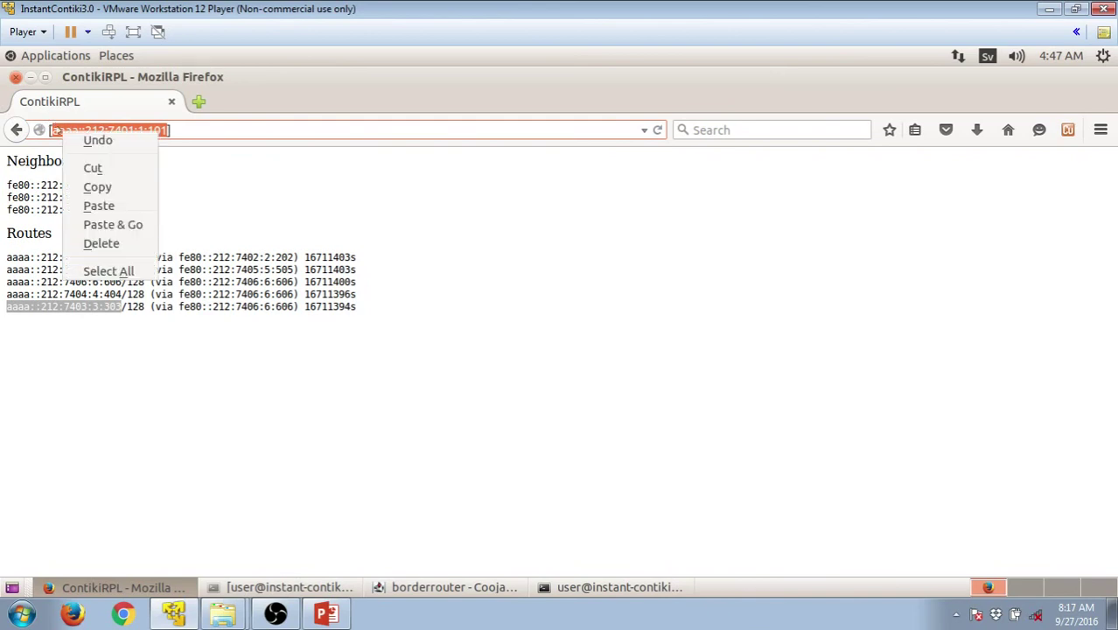
{"action": "left_click", "coordinate": [99, 205]}
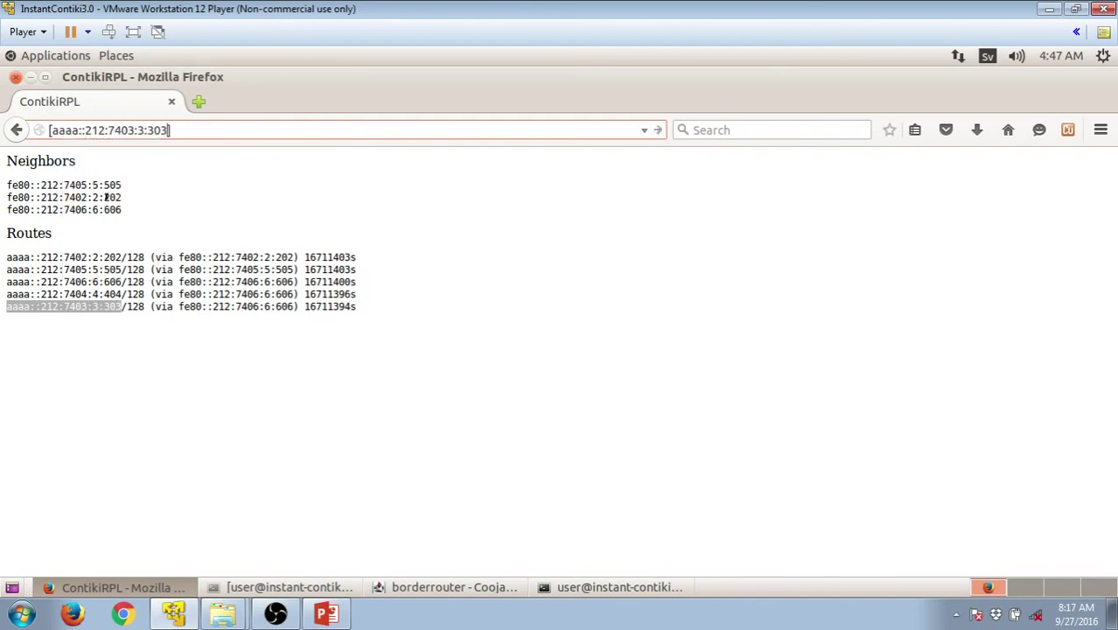
{"action": "key", "text": "Return"}
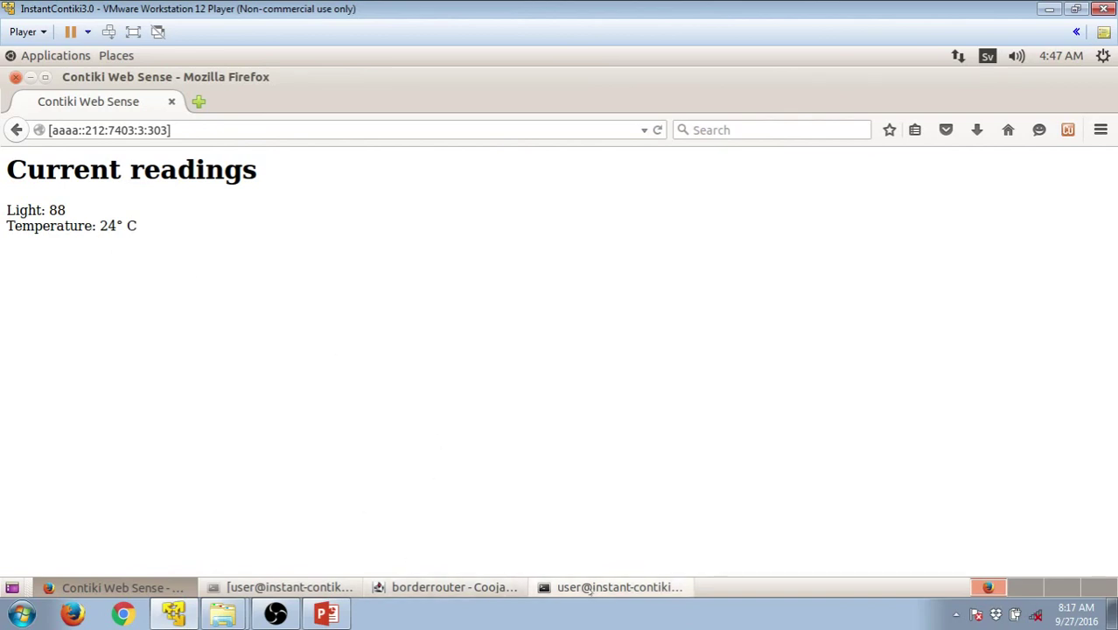
{"action": "left_click", "coordinate": [423, 587]}
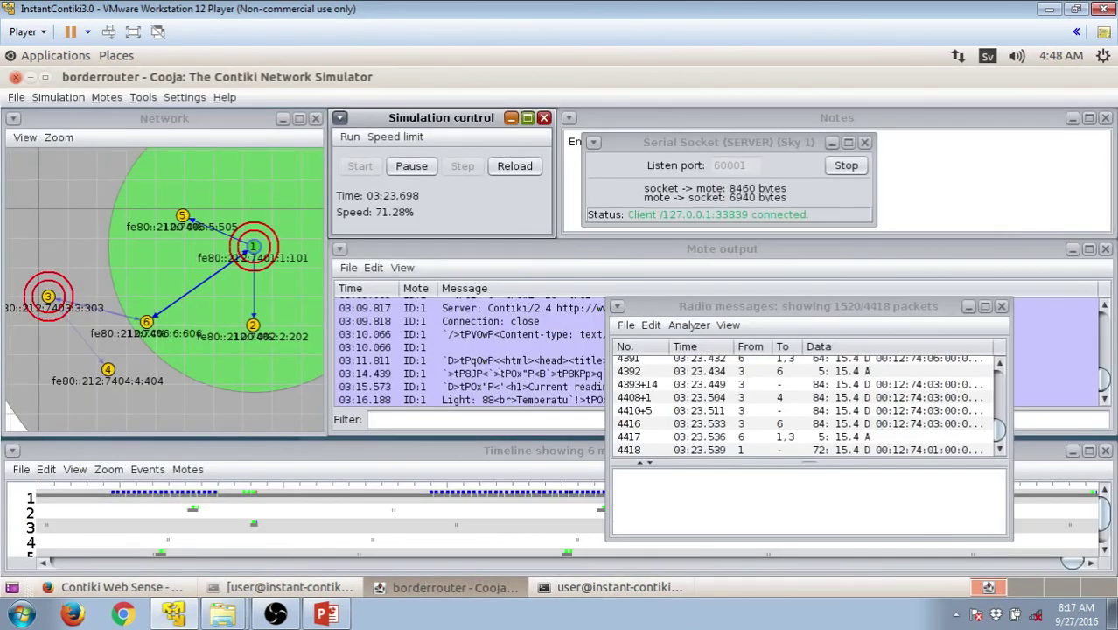
{"action": "left_click", "coordinate": [276, 615]}
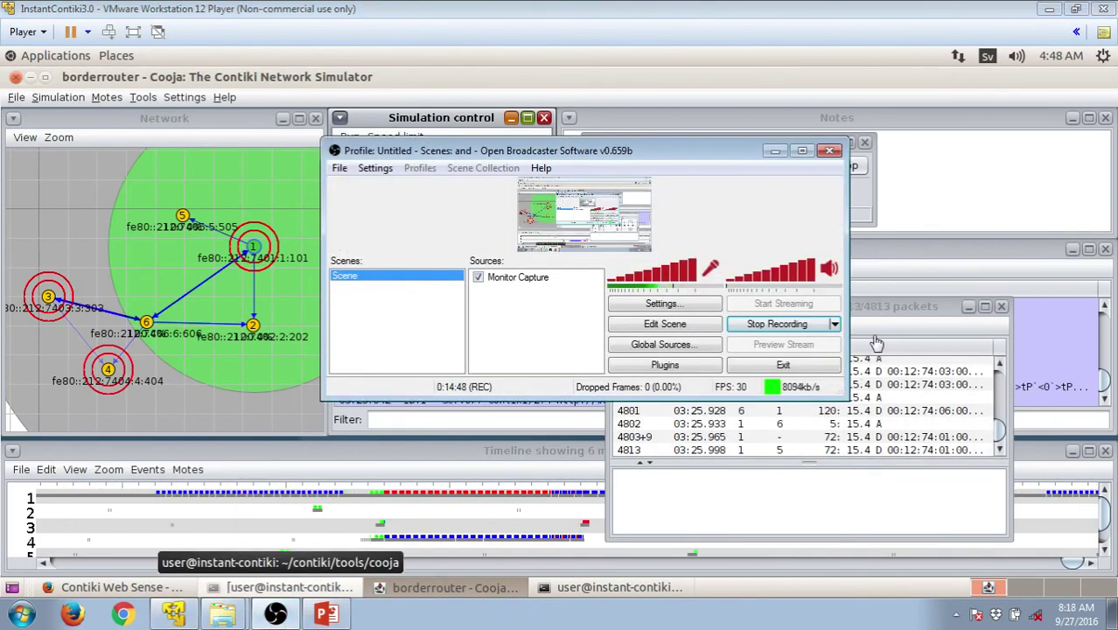